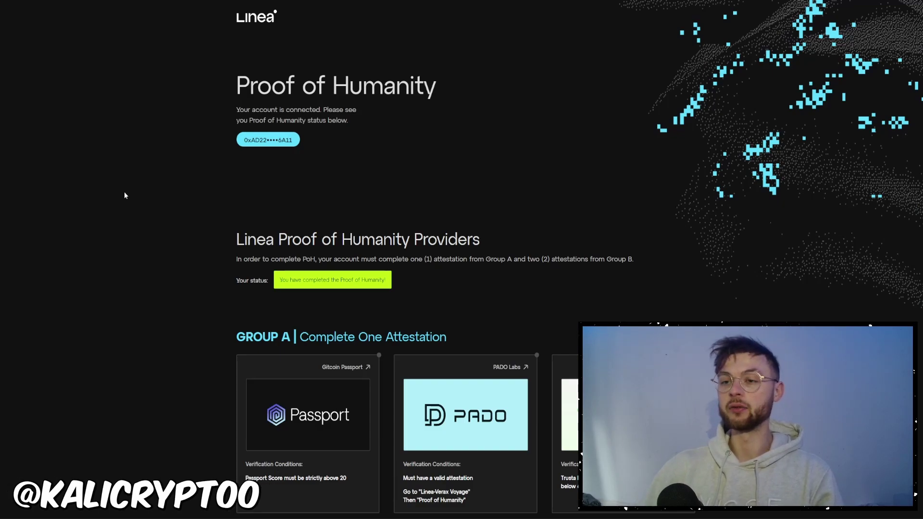
Scroll through the Element profile page, highlighting the providers heading while explaining it.
scroll(125, 196, down, 3)
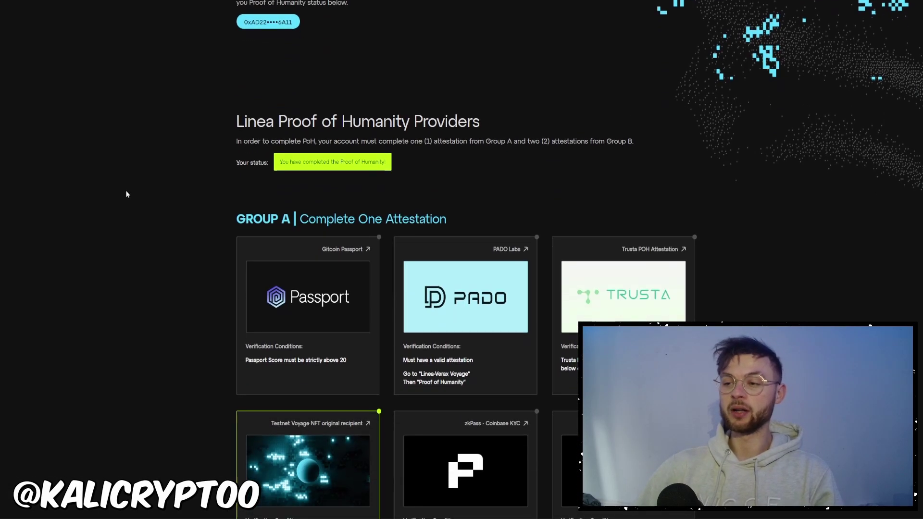
scroll(127, 194, down, 4)
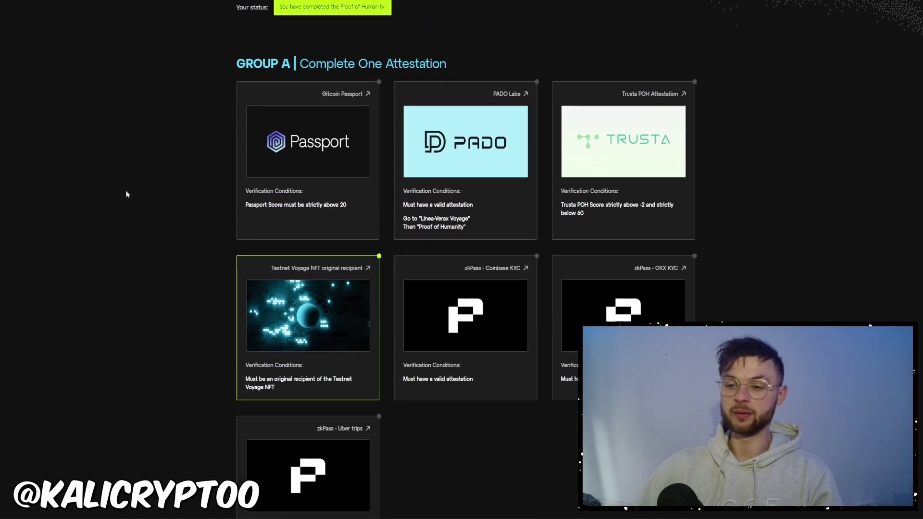
scroll(126, 195, up, 5)
scroll(126, 194, up, 2)
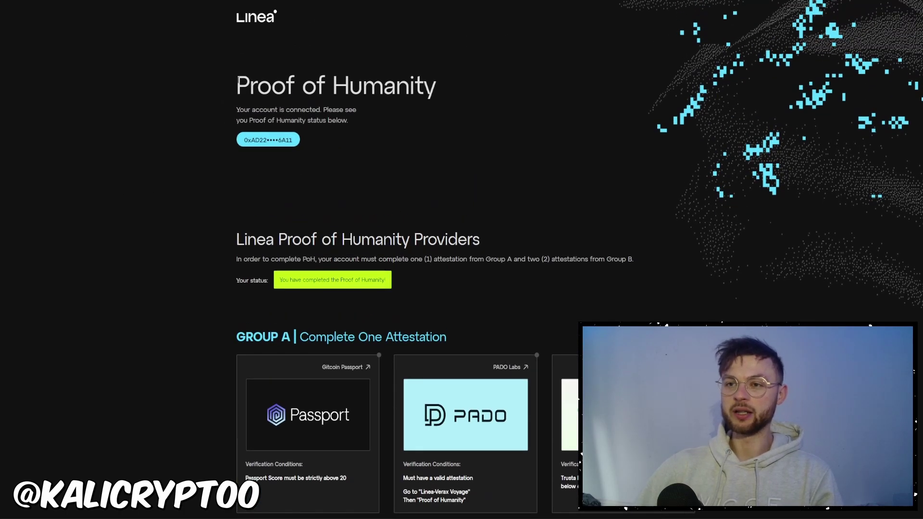
drag(235, 83, 493, 76)
click(497, 111)
scroll(178, 221, down, 1)
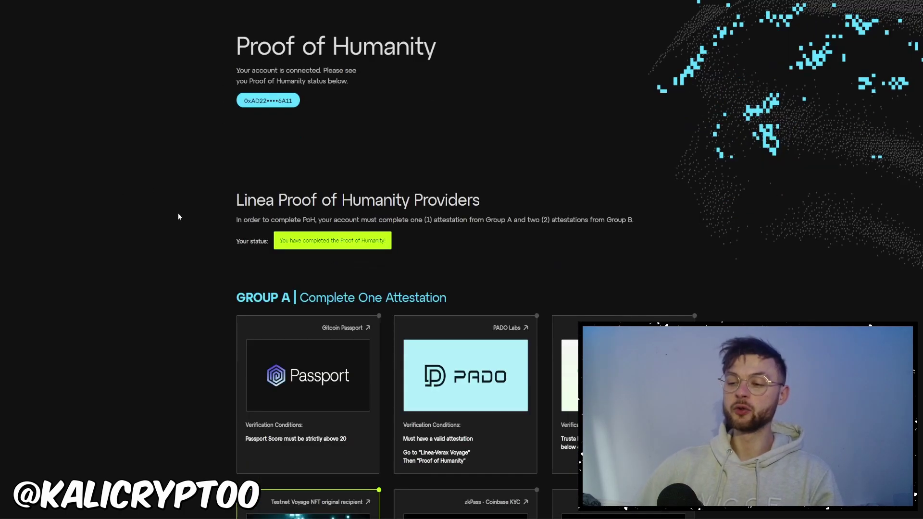
scroll(178, 214, down, 4)
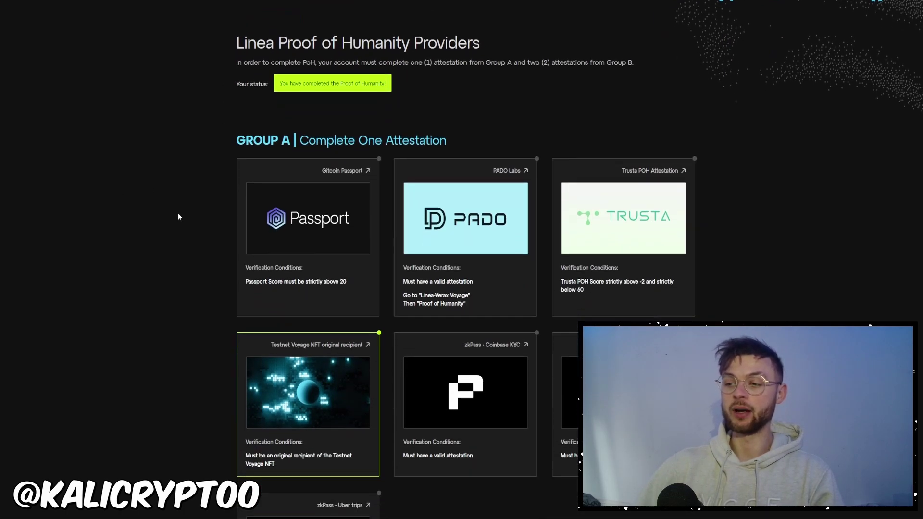
scroll(178, 213, down, 2)
scroll(178, 213, up, 3)
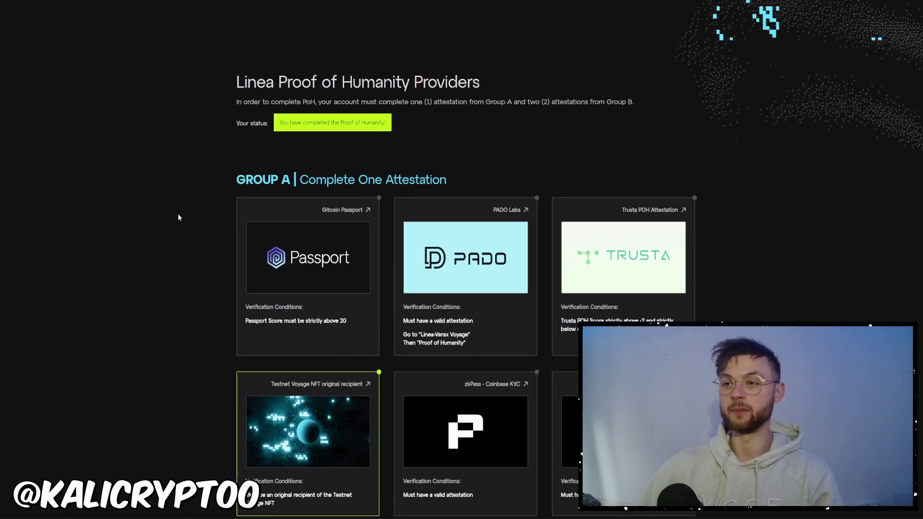
drag(236, 83, 487, 76)
click(487, 76)
Return to the top of the profile and open the Linea Voyage collection with its five editions.
scroll(188, 161, down, 2)
scroll(182, 231, down, 5)
scroll(182, 231, up, 1)
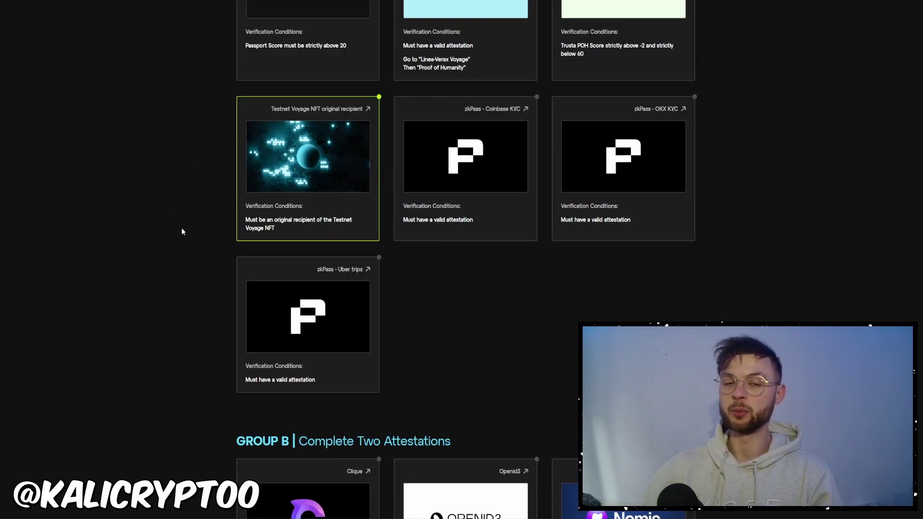
scroll(181, 232, up, 3)
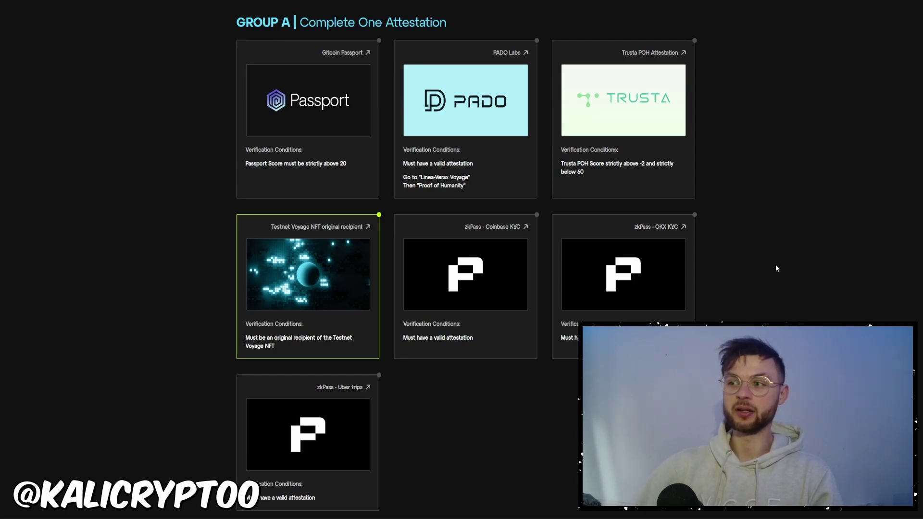
scroll(743, 187, up, 1)
drag(236, 61, 501, 62)
click(502, 63)
scroll(271, 148, down, 2)
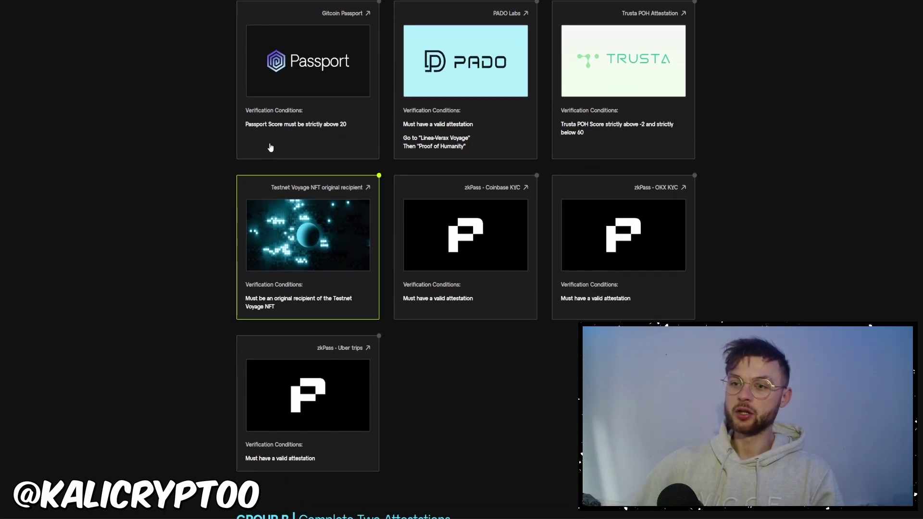
scroll(271, 148, up, 1)
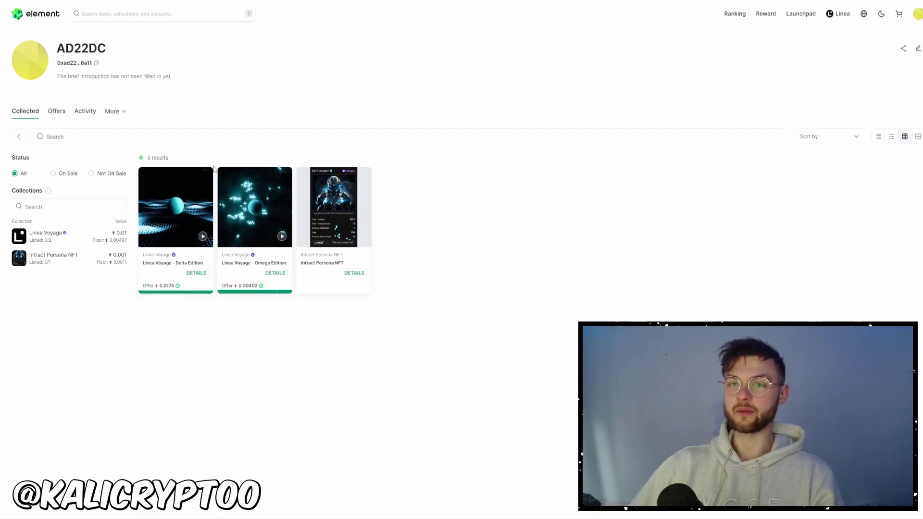
click(270, 220)
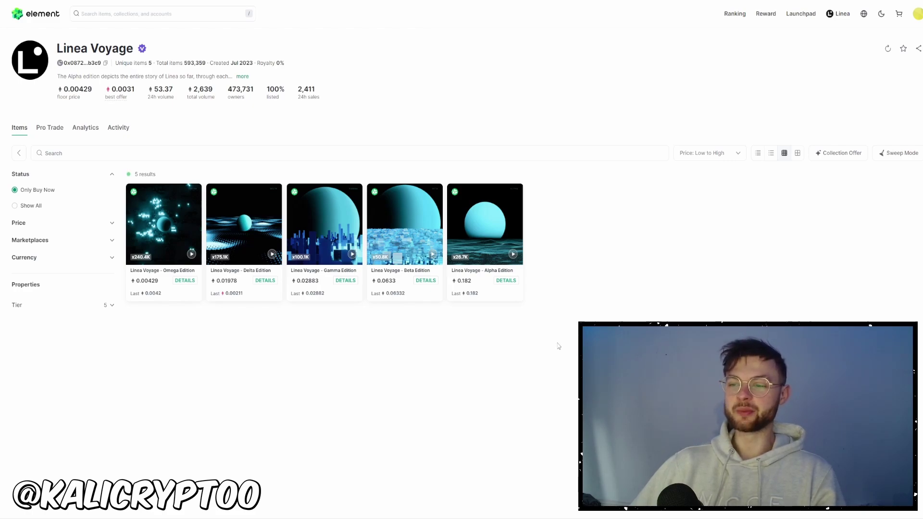
mouse_move(474, 304)
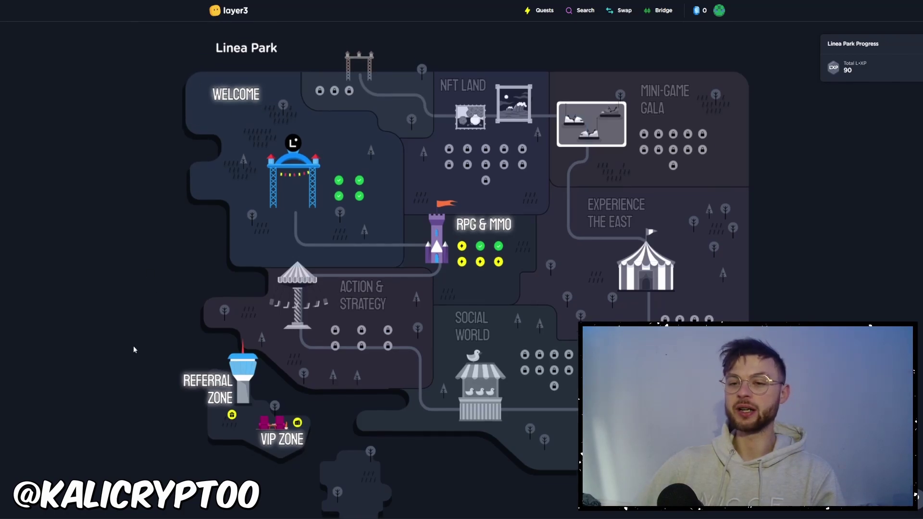
scroll(134, 345, down, 1)
scroll(203, 315, up, 1)
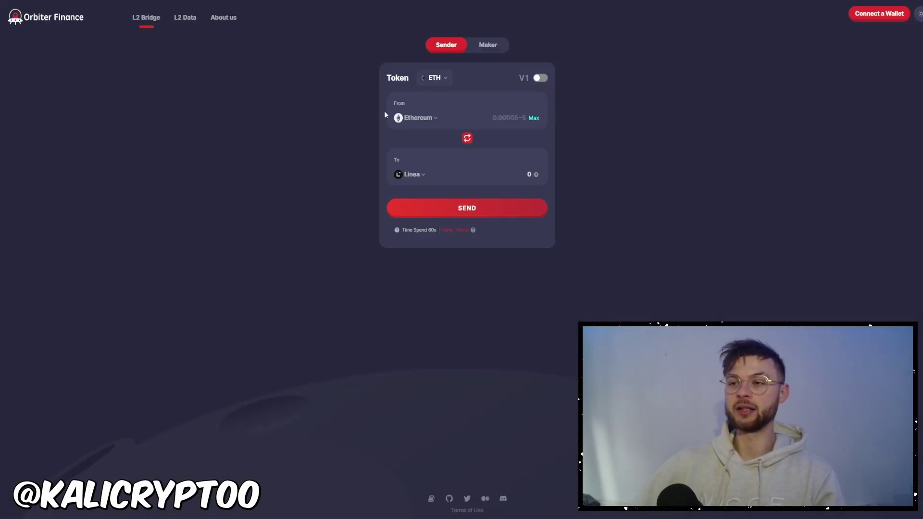
click(419, 120)
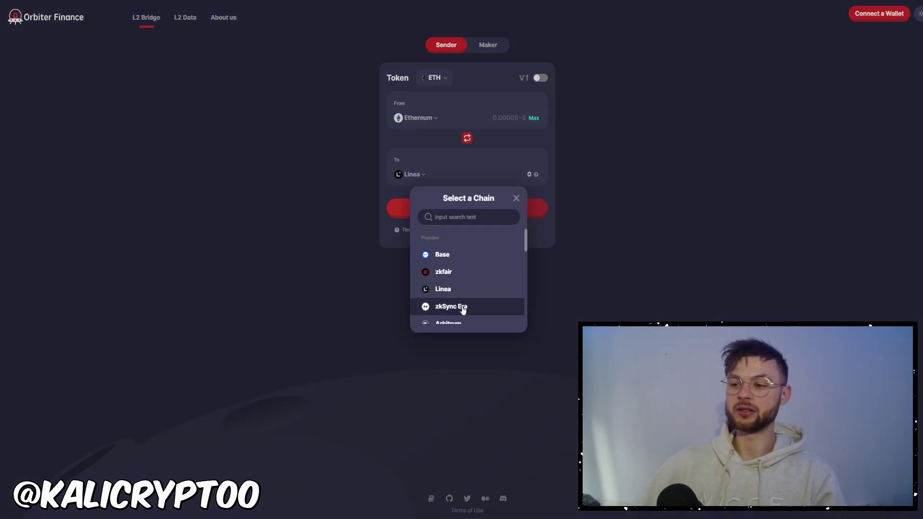
scroll(457, 260, down, 2)
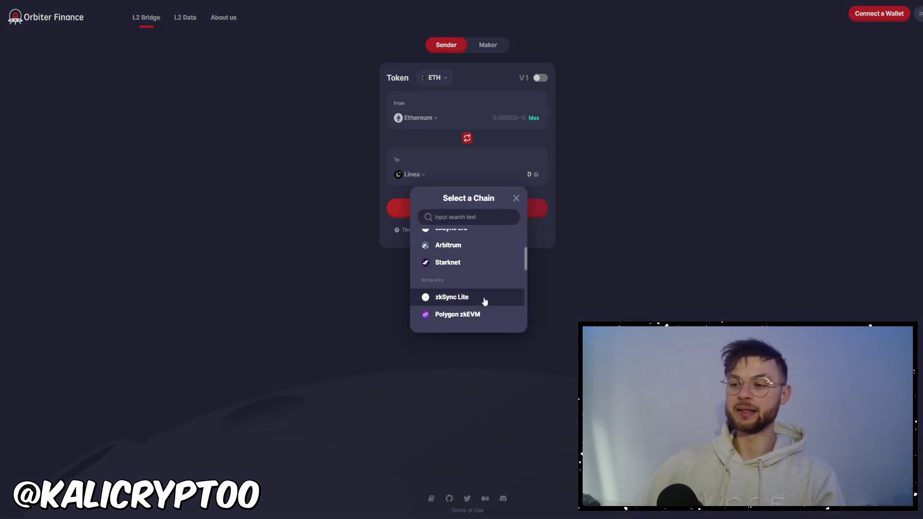
scroll(474, 274, up, 1)
scroll(475, 274, up, 2)
click(425, 159)
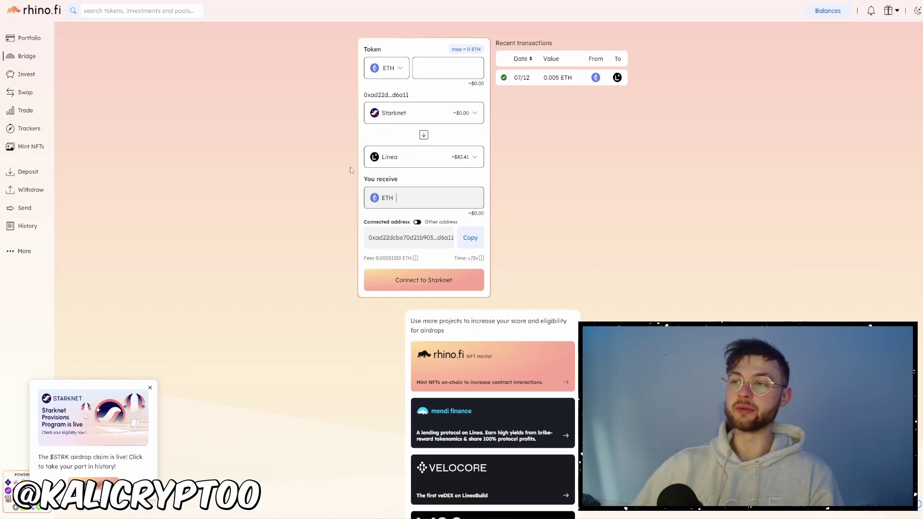
click(391, 113)
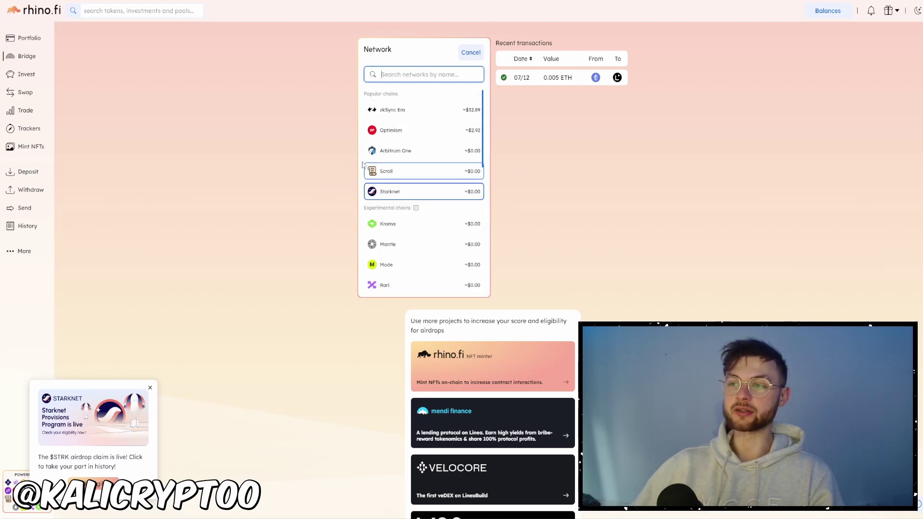
click(354, 166)
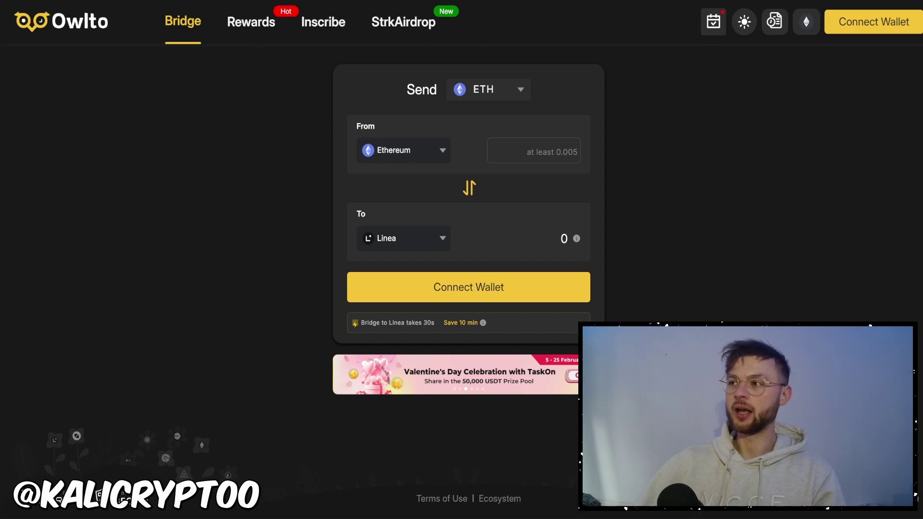
Switch from the Owlto bridge tab to the Layerswap bridge tab.
key(ctrl+Tab)
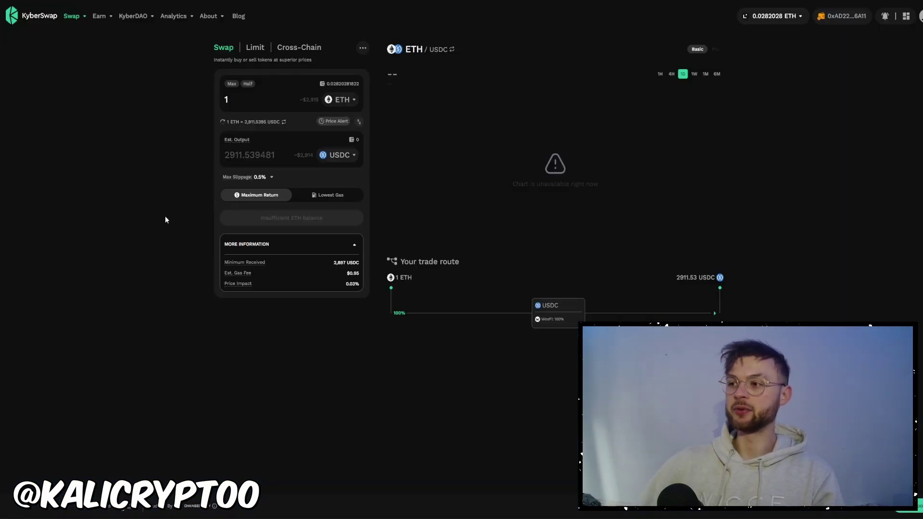
Swap half the ETH balance, about 0.0141 ETH, for roughly 40.99 USDC on KyberSwap.
click(248, 85)
click(308, 218)
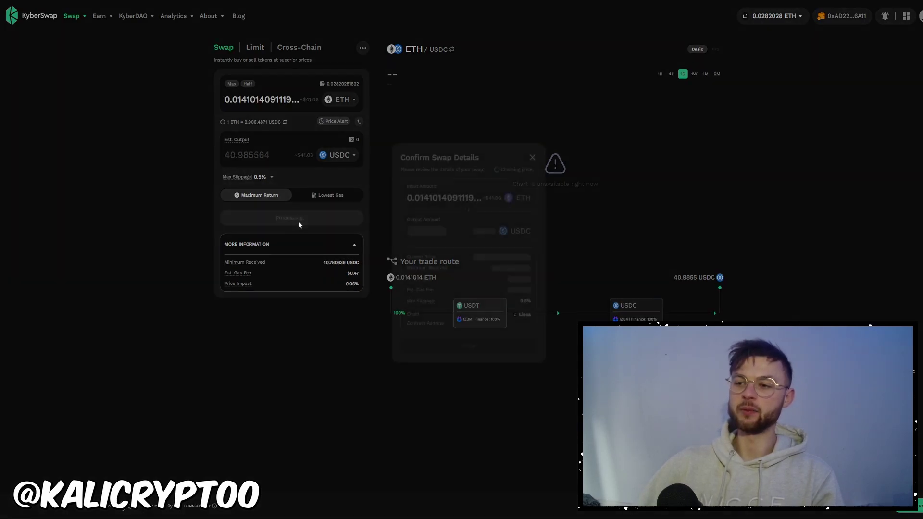
click(471, 346)
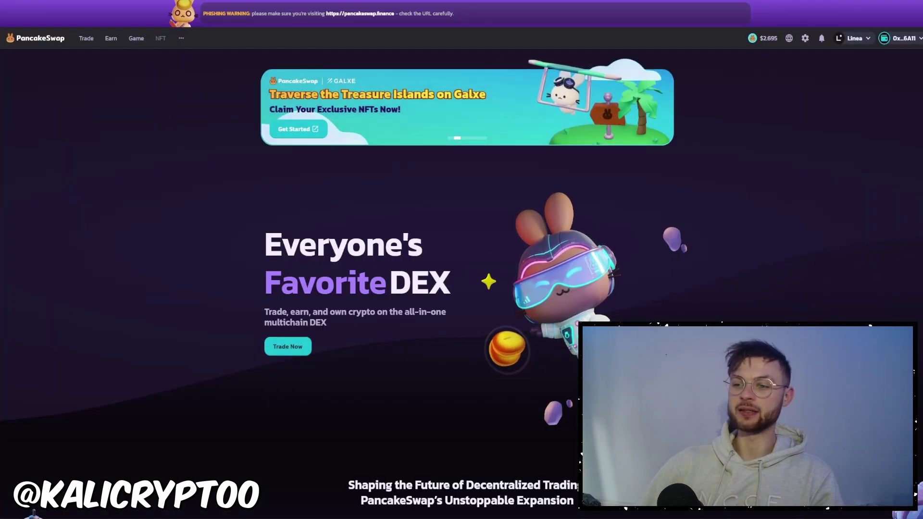
Reverse the pair to USDC→ETH and swap the full 40.985564 USDC for about 0.014 ETH.
click(288, 345)
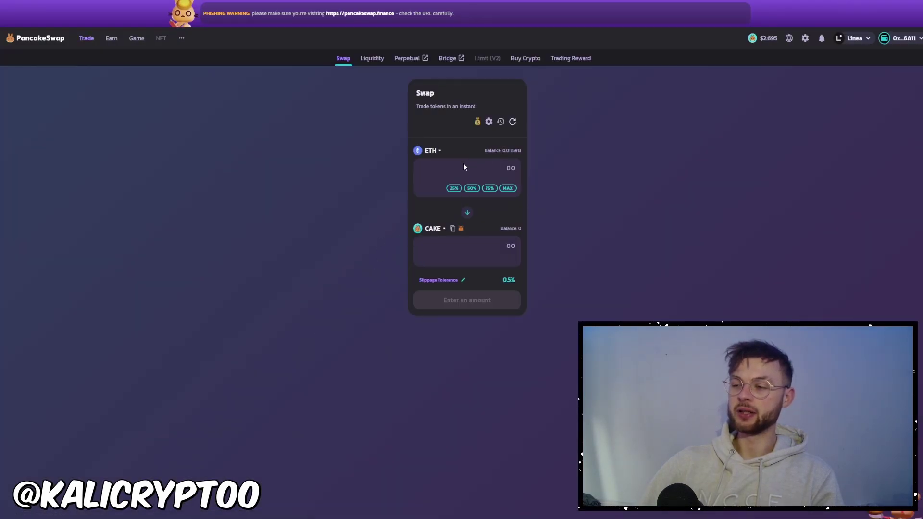
click(467, 213)
click(433, 151)
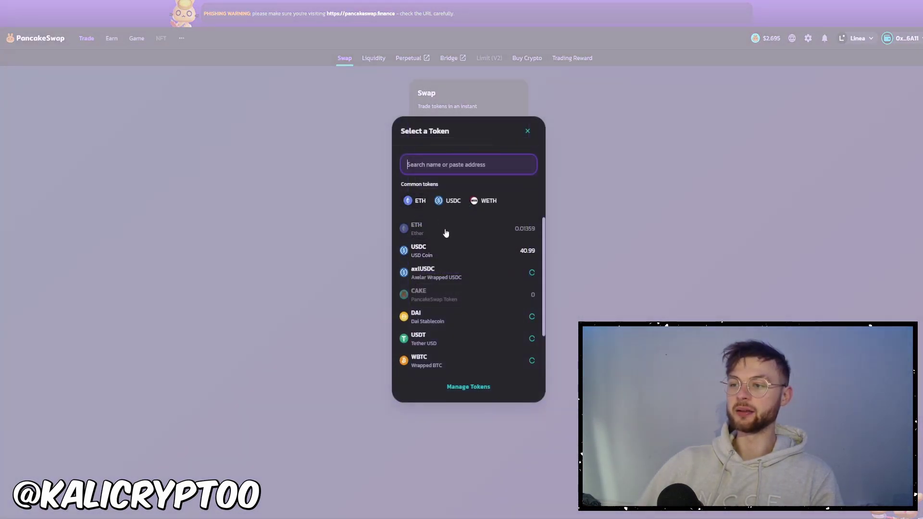
click(465, 253)
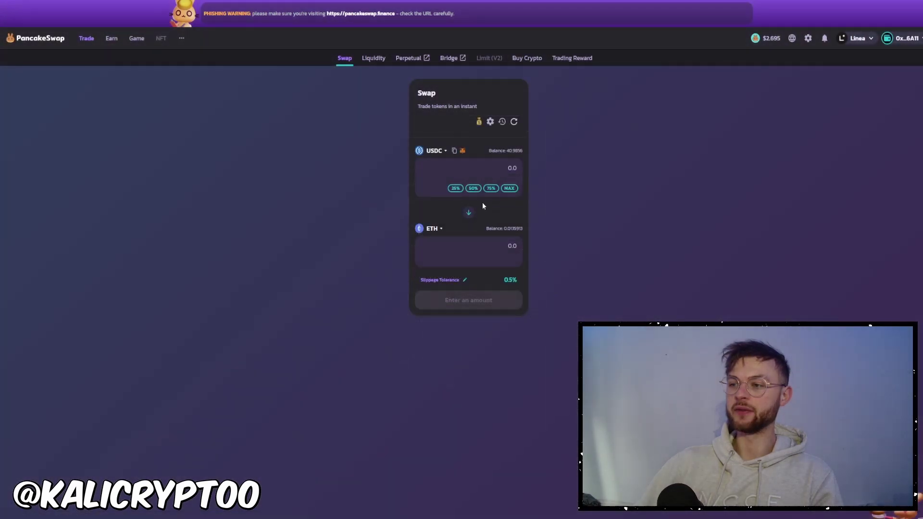
click(509, 188)
click(464, 311)
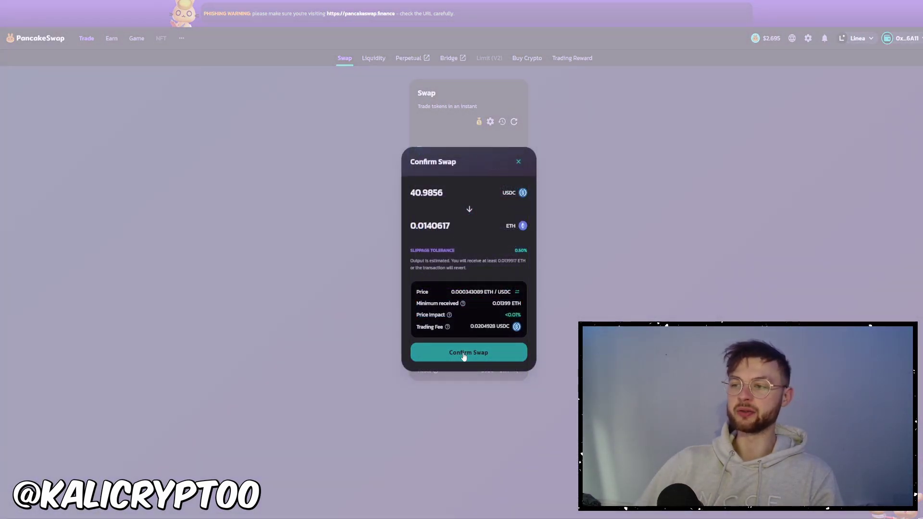
click(517, 164)
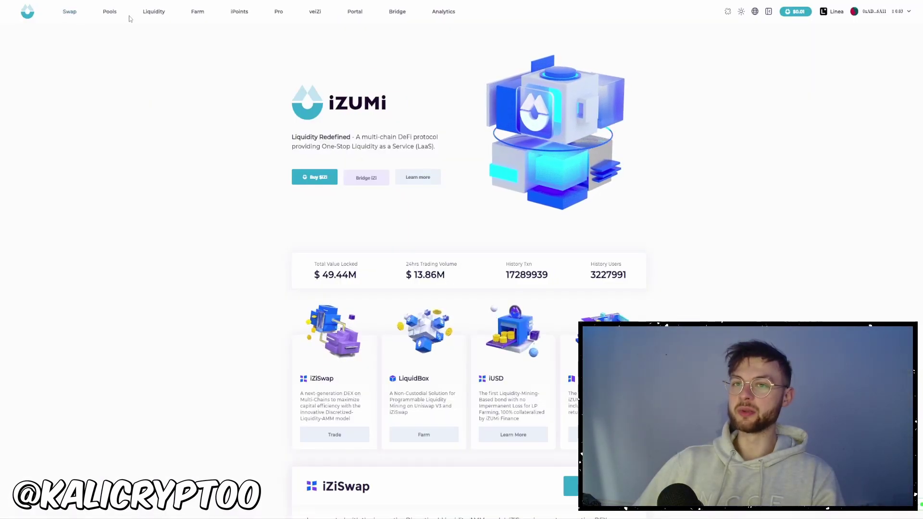
On iZUMi's Swap page, enter 0.015 ETH and submit the swap for about 43.50580 USDC.
click(69, 14)
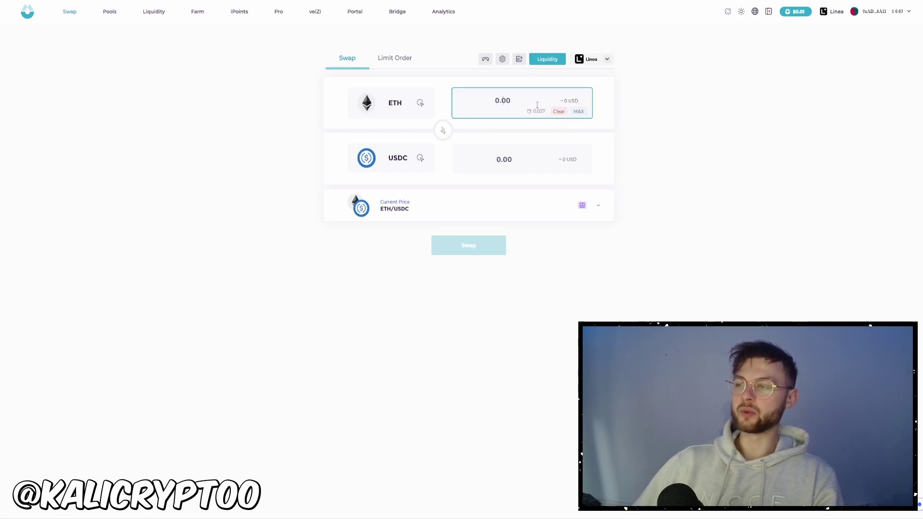
text(0.015)
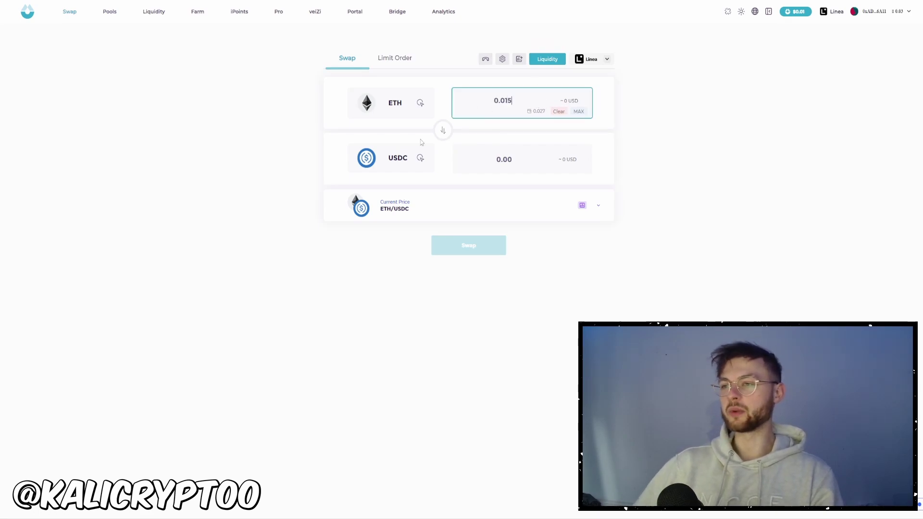
click(482, 249)
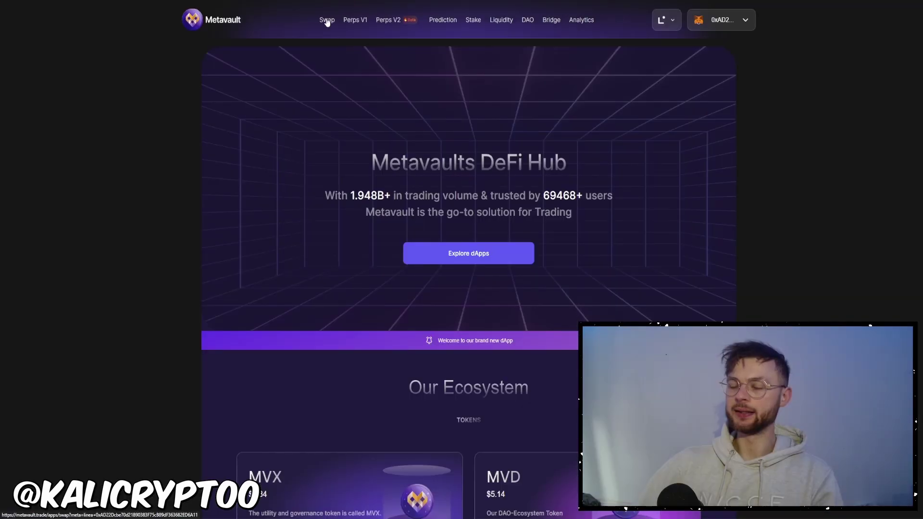
Set Metavault to pay USDC for ETH, use the max 43.5058 USDC, and approve USDC spending.
click(327, 20)
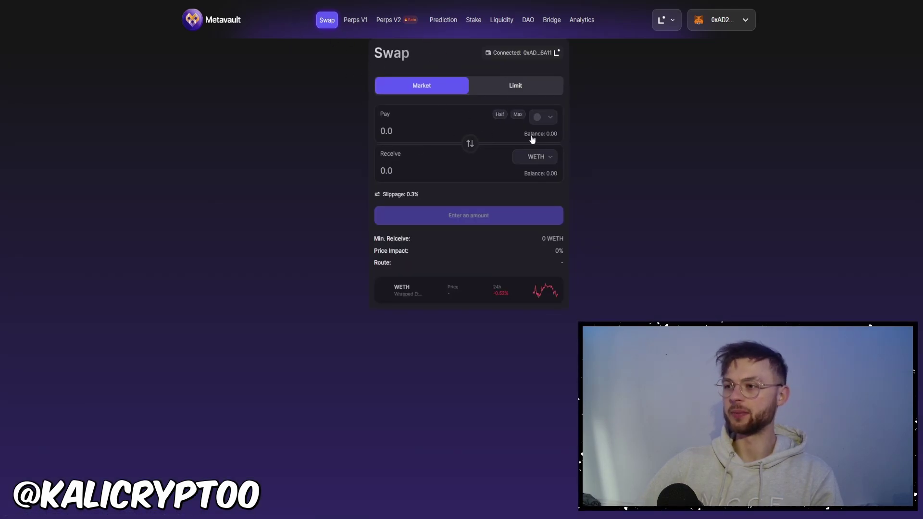
click(540, 117)
click(430, 238)
click(536, 157)
click(432, 269)
click(502, 115)
click(461, 221)
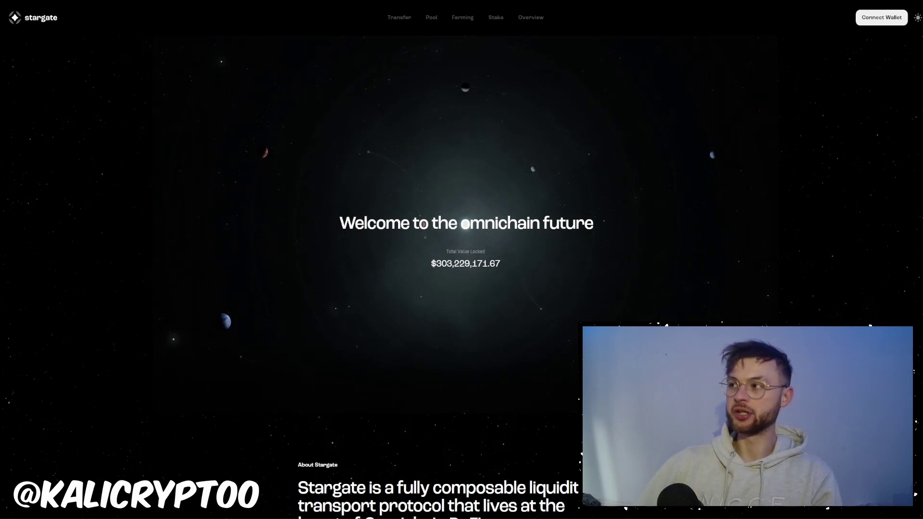
Connect MetaMask to Stargate and set up a 0.01 ETH transfer from Linea to Optimism.
click(876, 18)
click(424, 112)
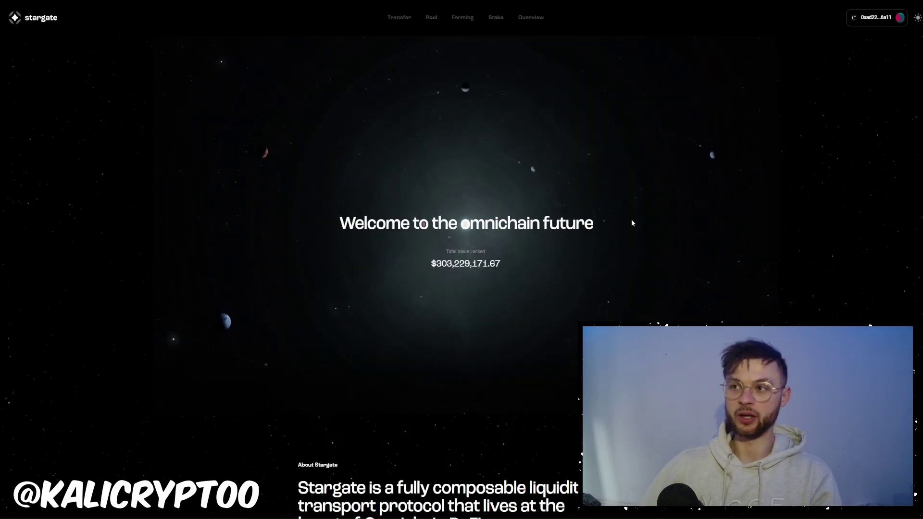
click(400, 19)
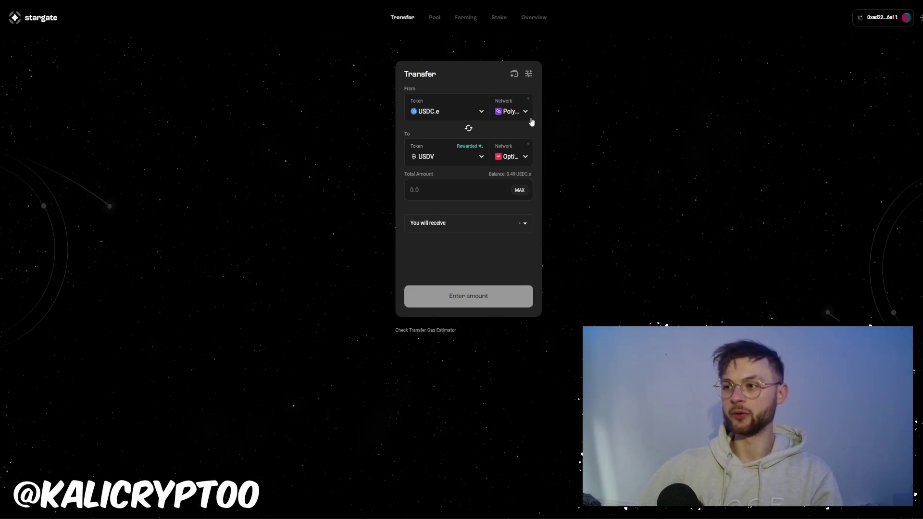
click(518, 111)
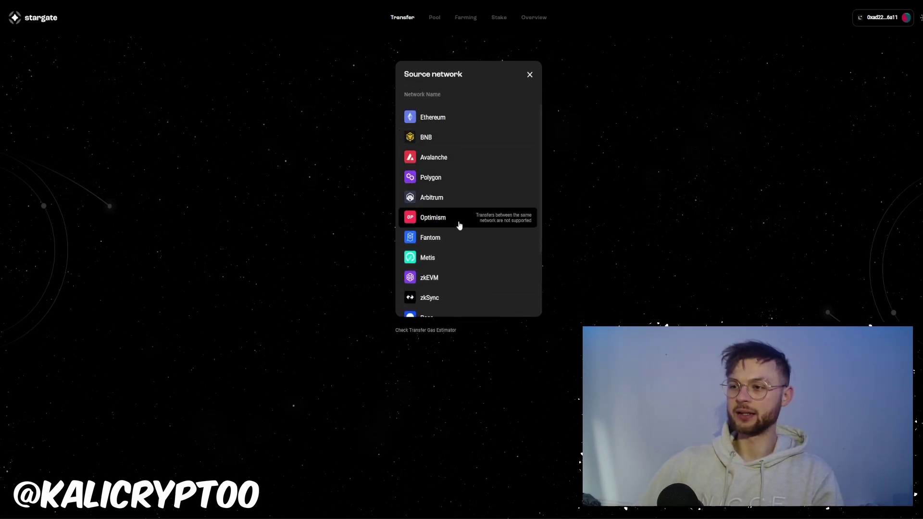
scroll(448, 288, down, 2)
click(461, 258)
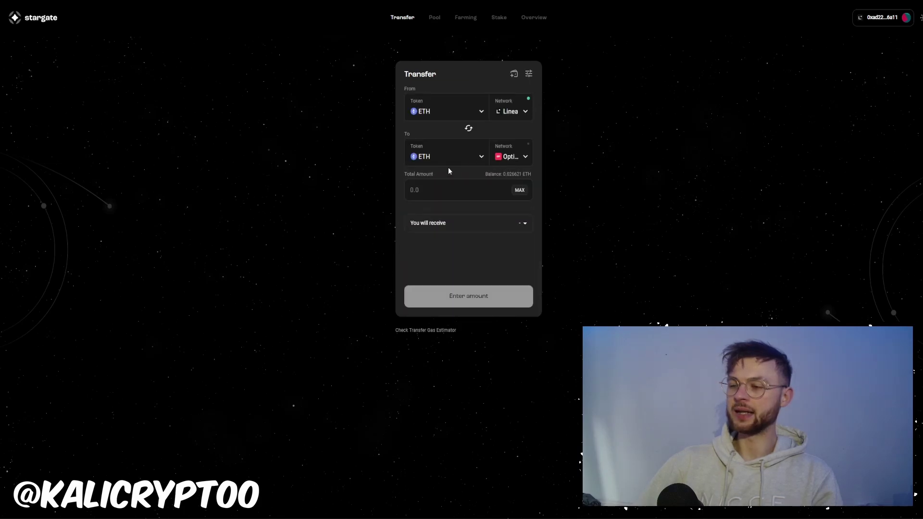
click(487, 188)
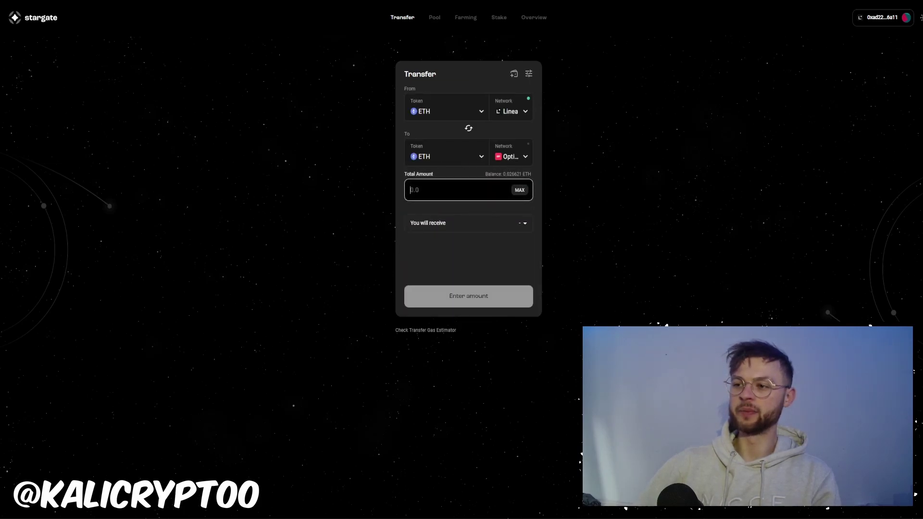
text(0.005)
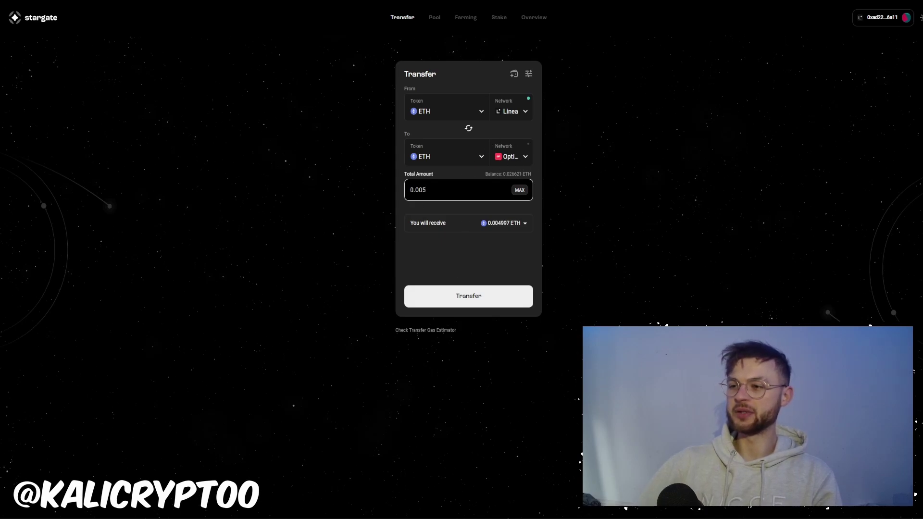
key(BackSpace)
key(BackSpace)
text(1)
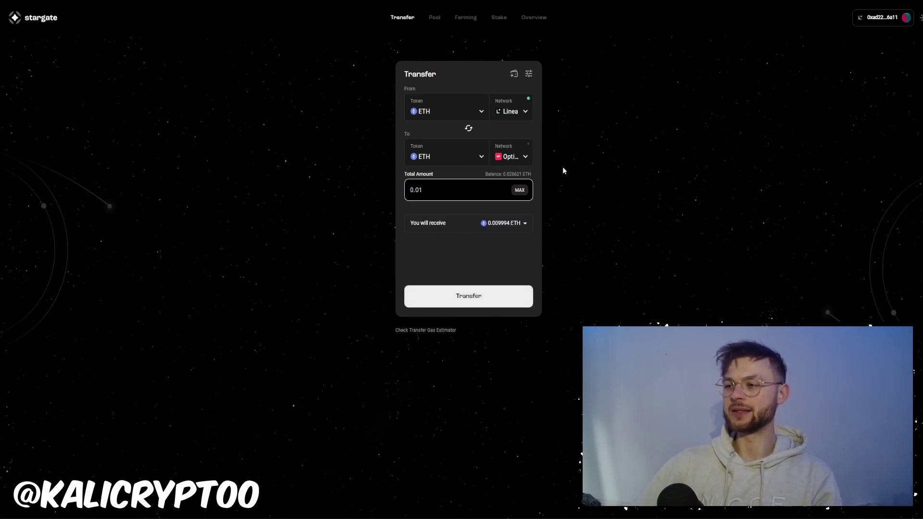
Submit the 0.01 ETH Linea-to-Optimism transfer, approve it in MetaMask, and dismiss the submitted notice.
click(469, 298)
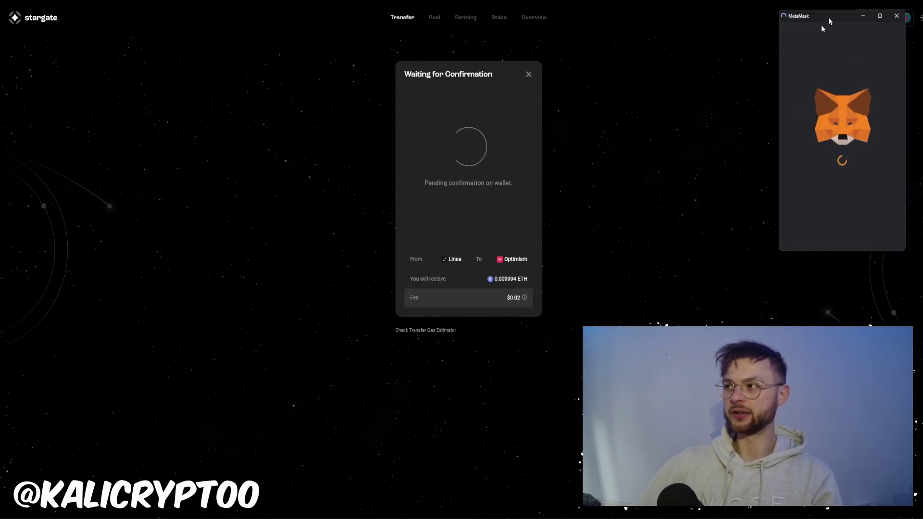
drag(813, 34, 441, 92)
scroll(461, 295, down, 1)
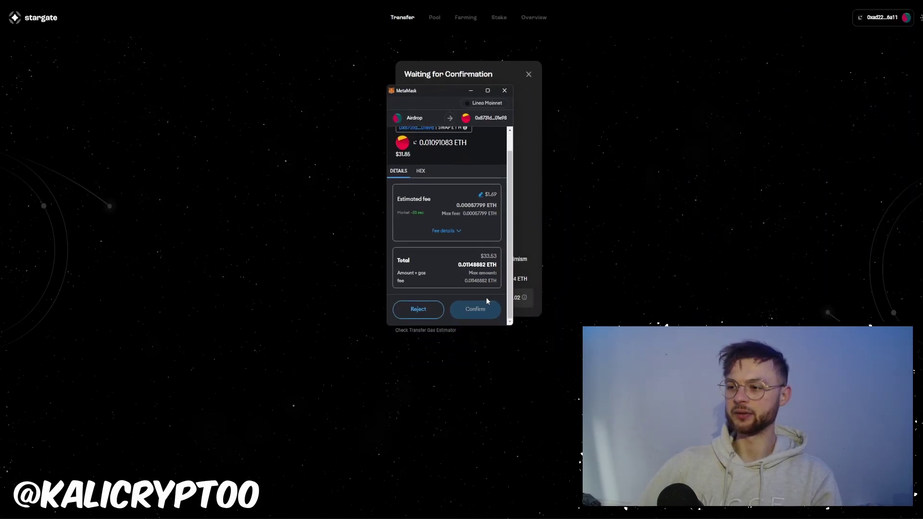
click(476, 306)
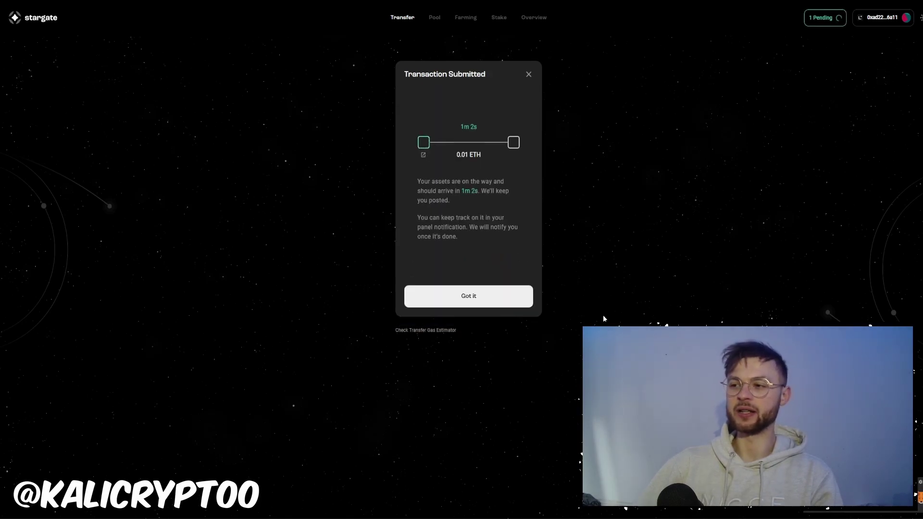
click(480, 299)
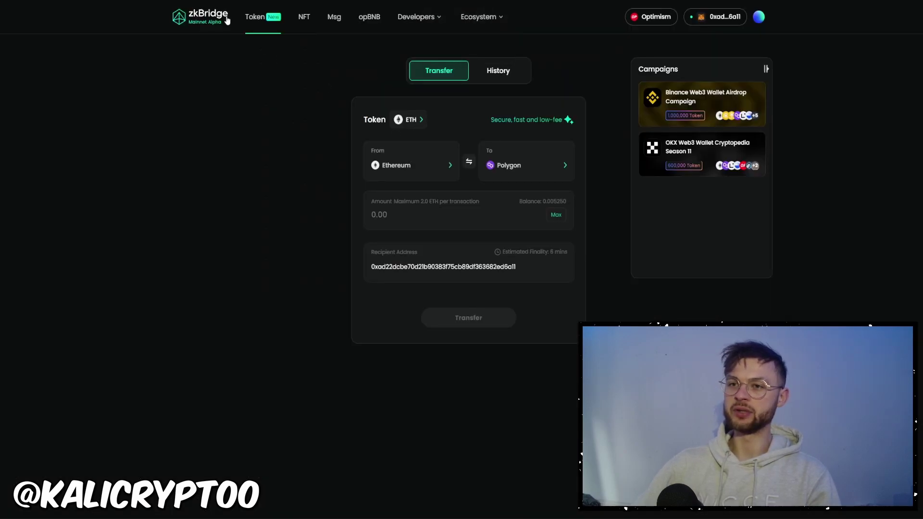
Route zkBridge from Optimism to Linea, fill in the maximum ETH (0.01), and submit the transfer.
click(413, 176)
click(506, 273)
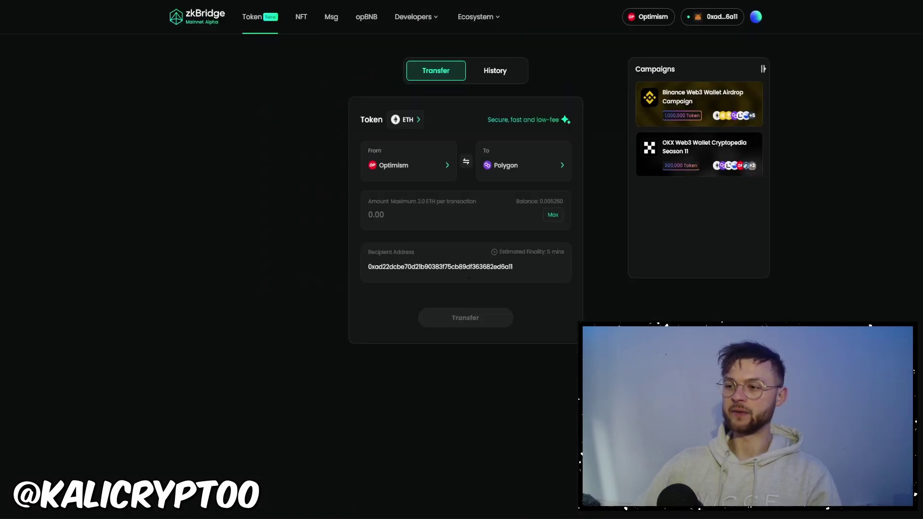
click(522, 169)
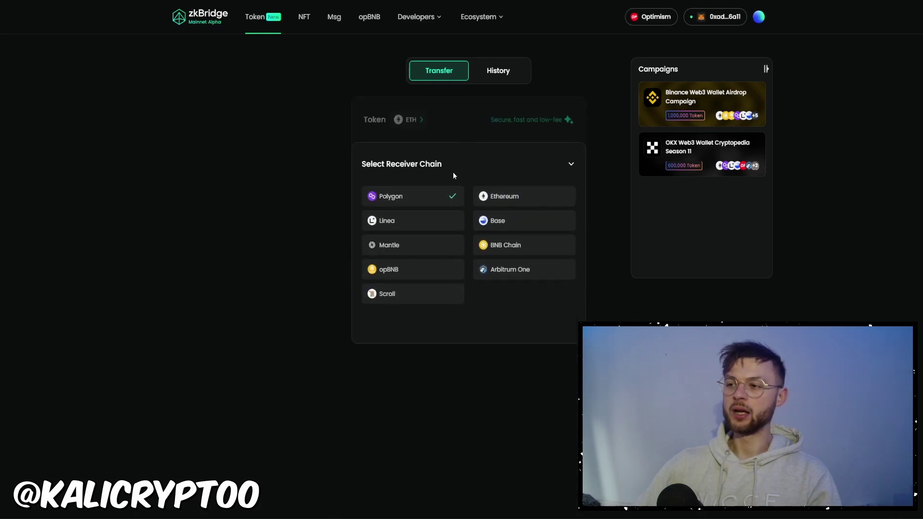
click(411, 225)
click(554, 216)
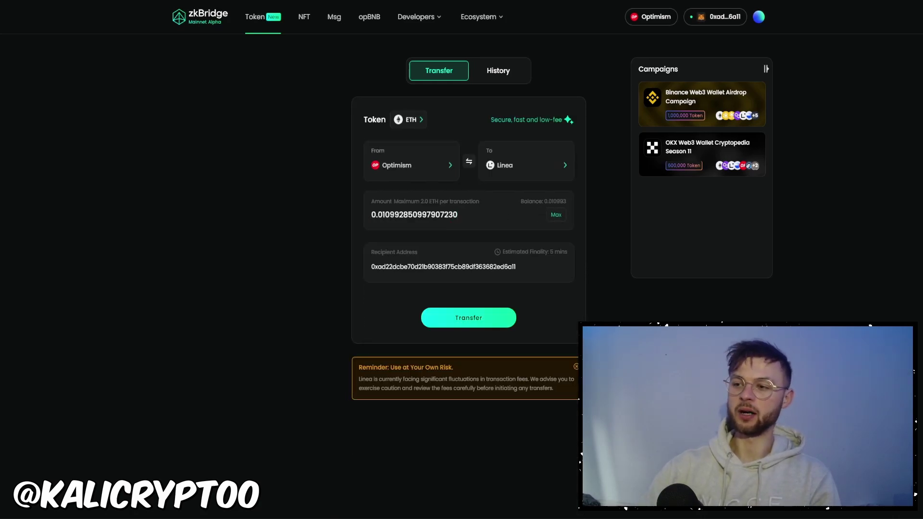
text(0.01)
key(Return)
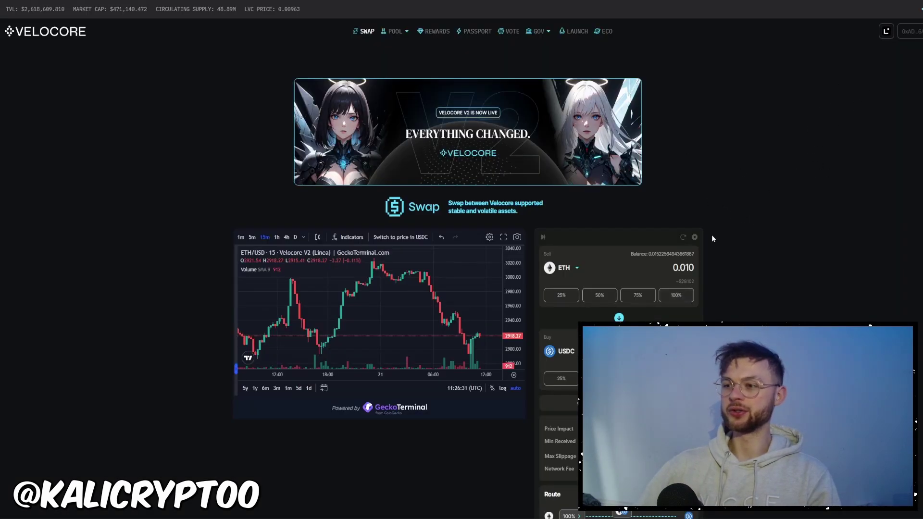
Swap 0.010 ETH for about 29 USDC on Velocore, keeping the default token pair.
scroll(495, 359, down, 2)
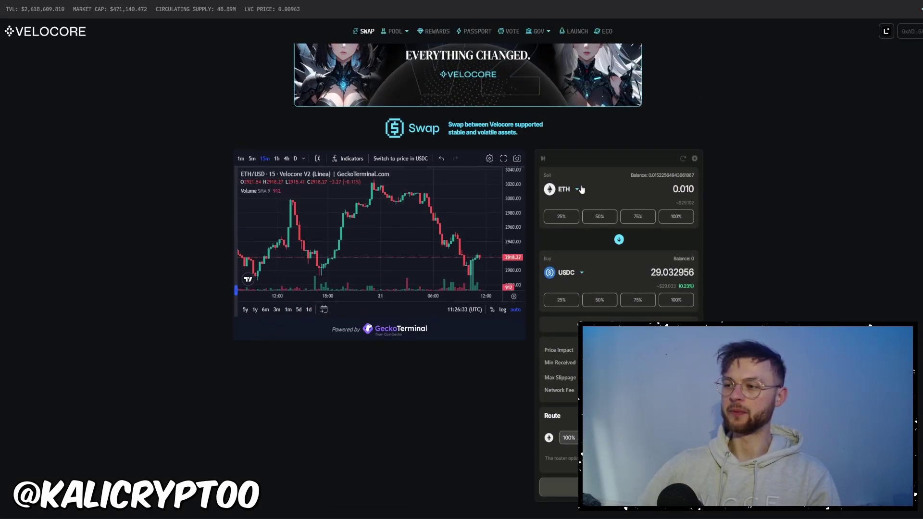
click(567, 273)
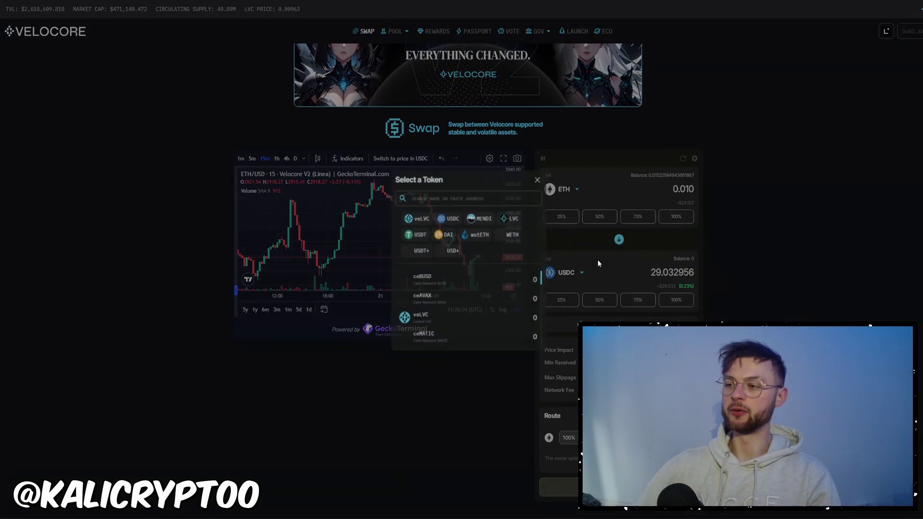
click(539, 177)
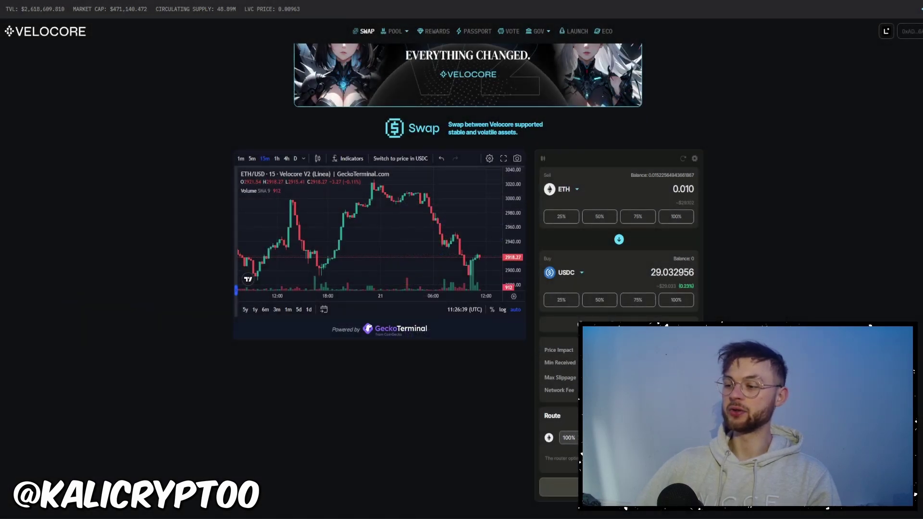
click(557, 488)
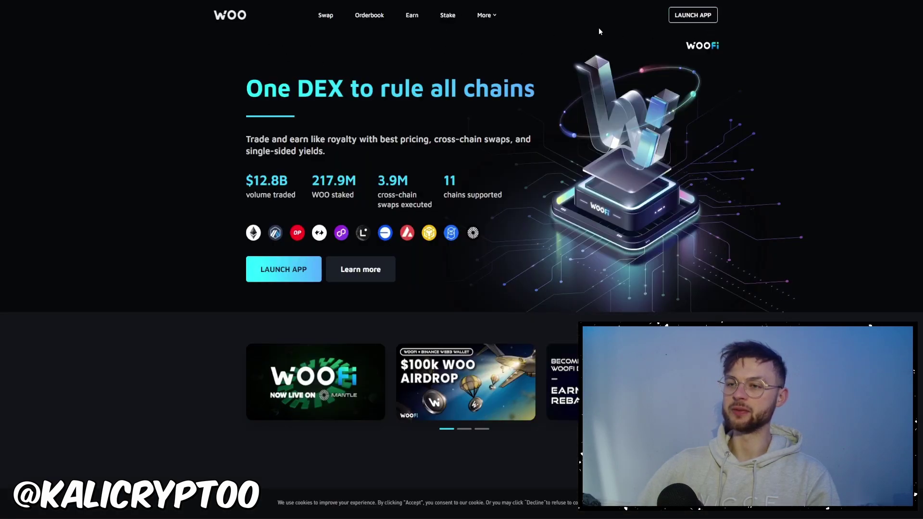
Launch WOOFi, set both networks to Linea, and reverse the pair to 29.020759 USDC into ~0.009937 ETH.
click(692, 15)
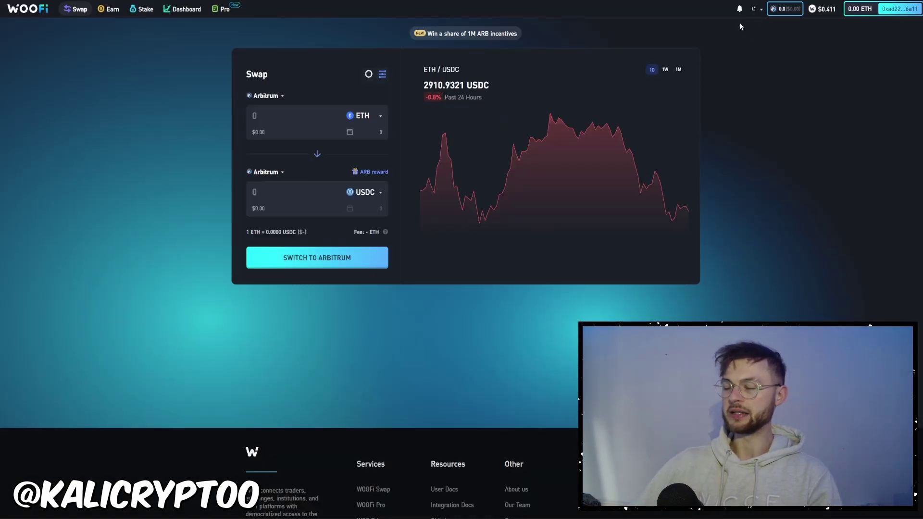
click(263, 97)
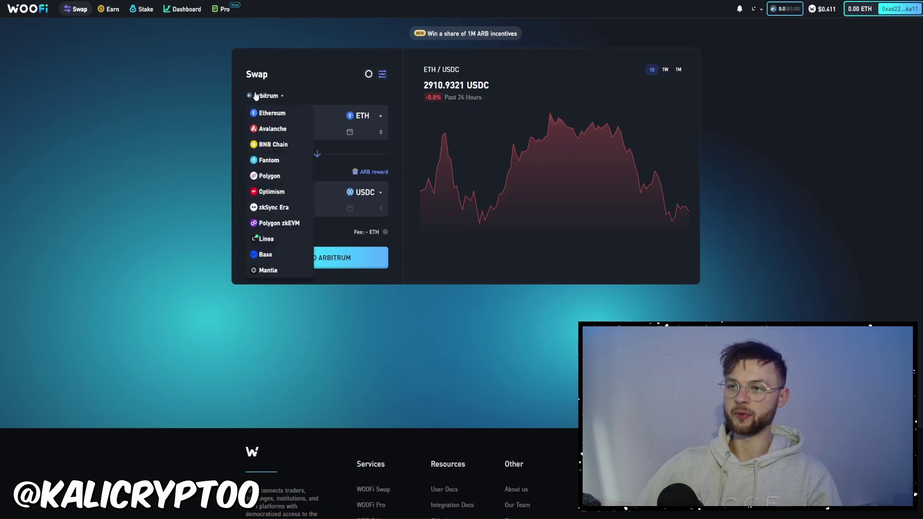
click(264, 239)
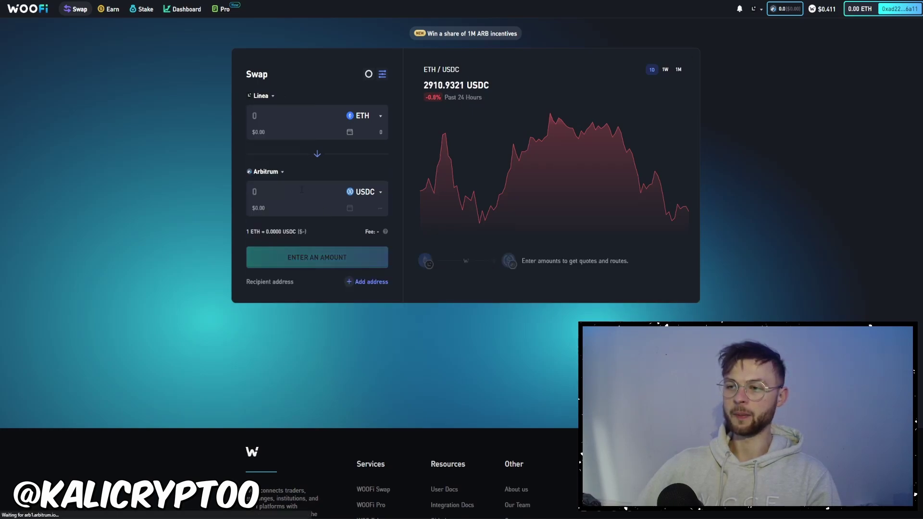
click(261, 172)
click(267, 284)
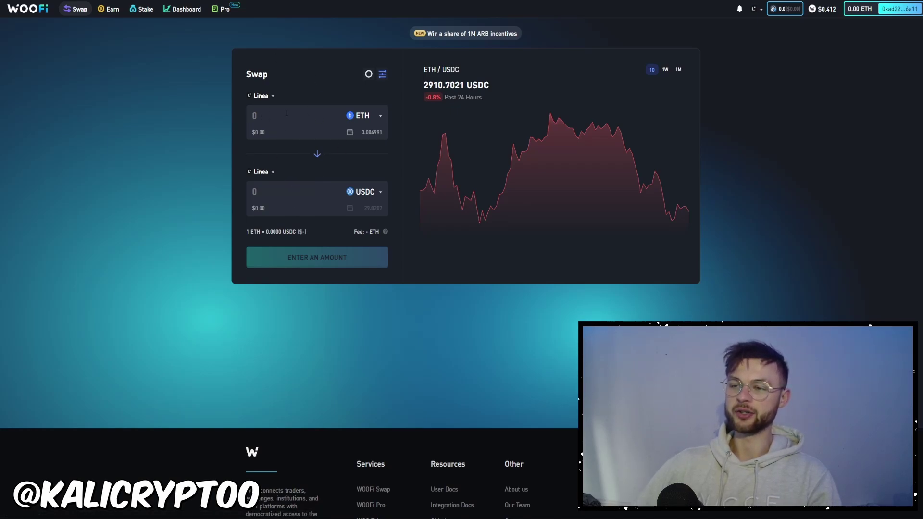
click(263, 117)
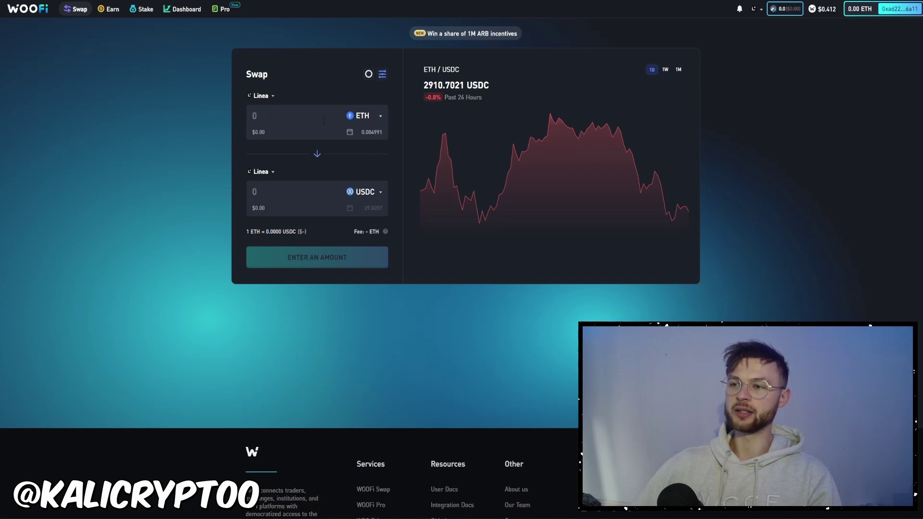
click(317, 155)
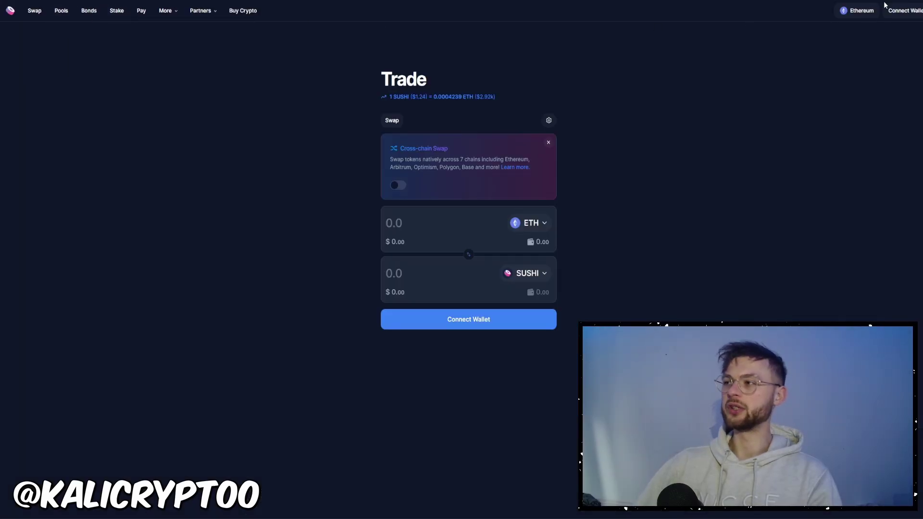
Connect the MetaMask wallet to SushiSwap and approve the account connection.
click(839, 169)
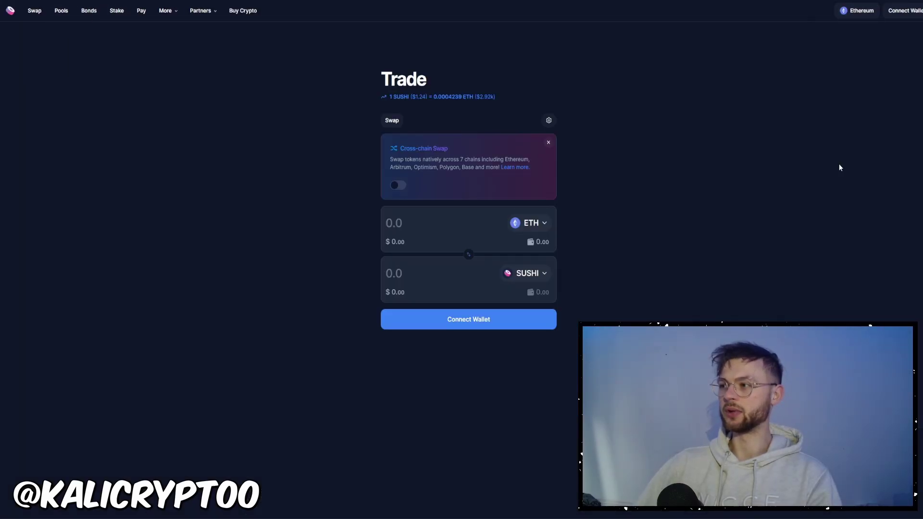
click(913, 18)
click(881, 32)
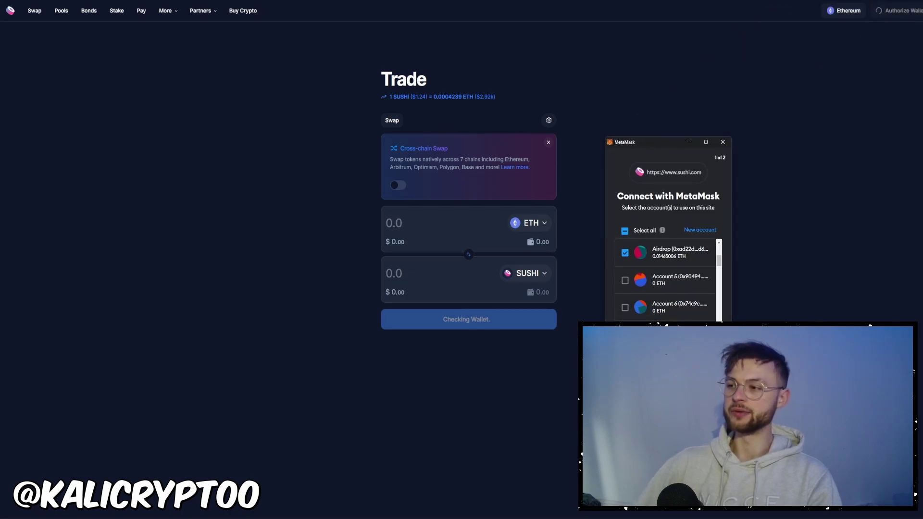
click(699, 311)
Swap 0.01 ETH for 29.126 axlUSDC, then adjust the axlUSDC spending cap for the reverse swap.
text(0.01)
click(473, 318)
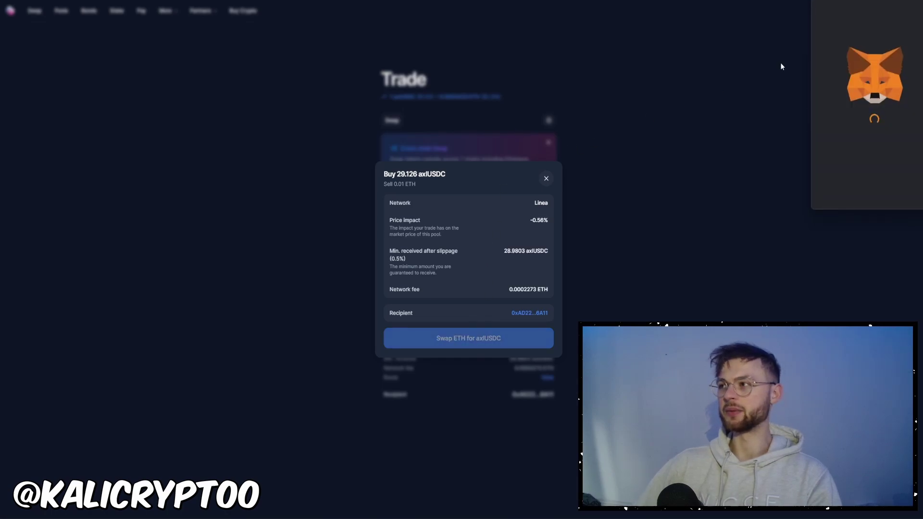
drag(861, 5, 327, 90)
click(375, 246)
scroll(339, 216, down, 1)
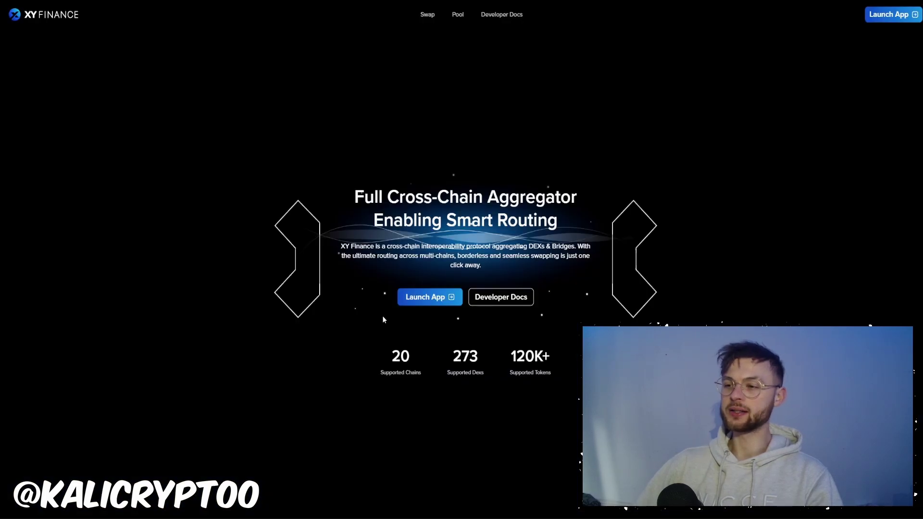
Launch XY Finance and choose ETH on Linea as the token to send.
click(421, 301)
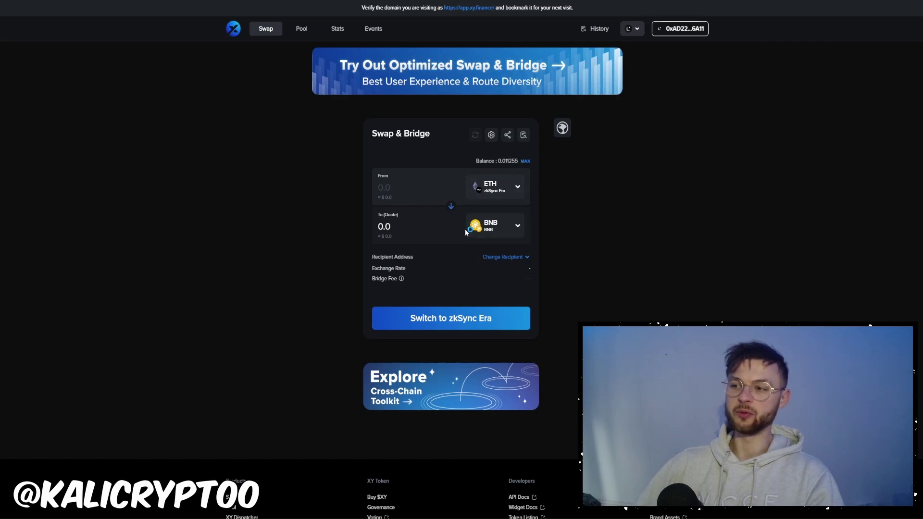
click(496, 192)
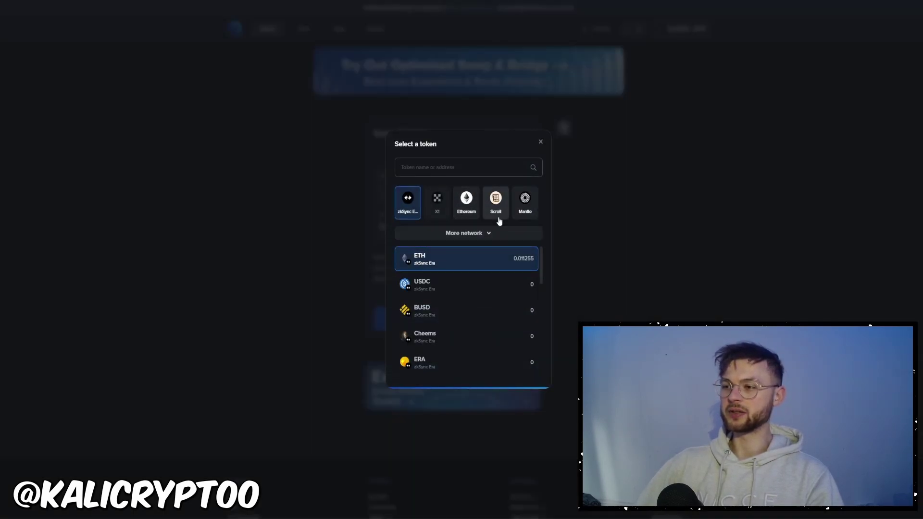
scroll(434, 262, down, 2)
click(460, 235)
click(408, 237)
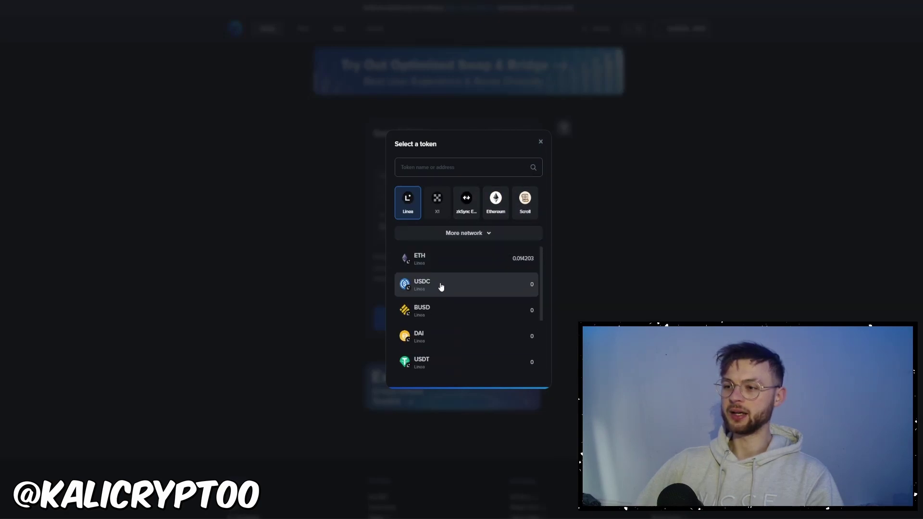
click(490, 253)
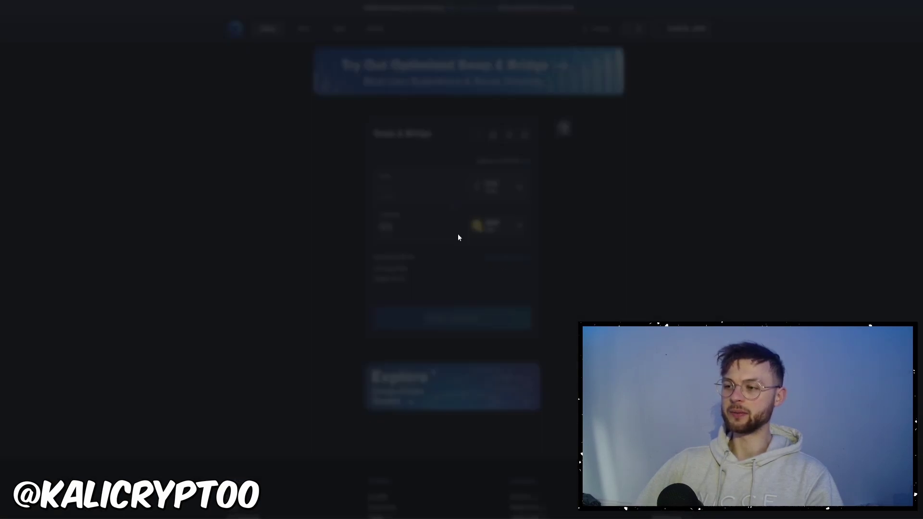
Choose USDC on Linea as the token to receive and enter 0.01 ETH.
click(457, 240)
click(464, 232)
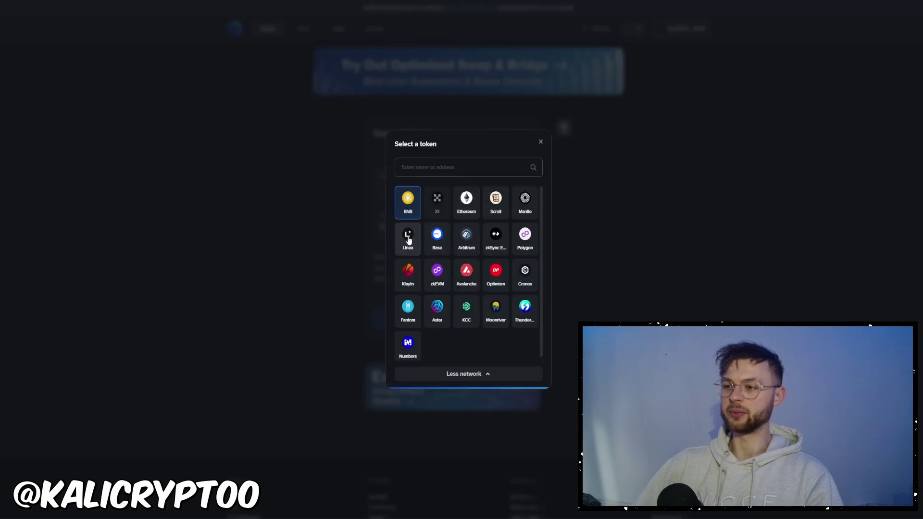
click(408, 236)
click(450, 286)
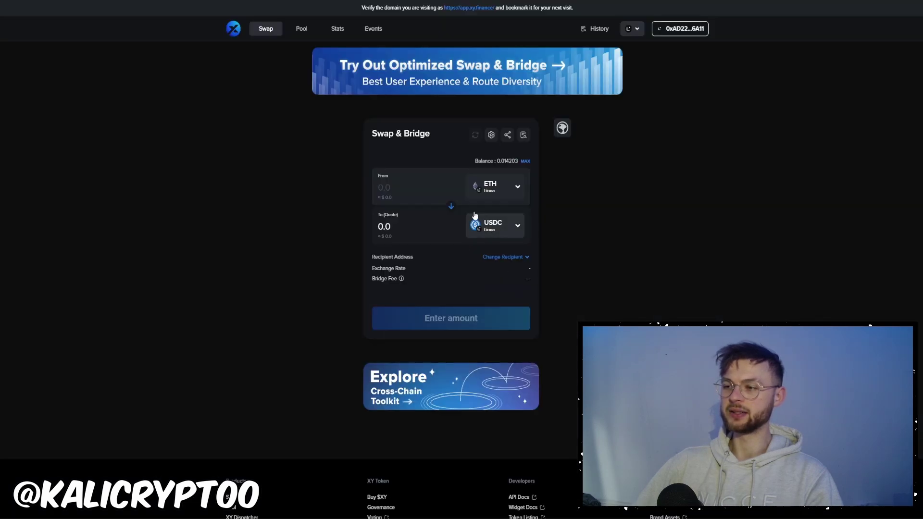
text(0.01)
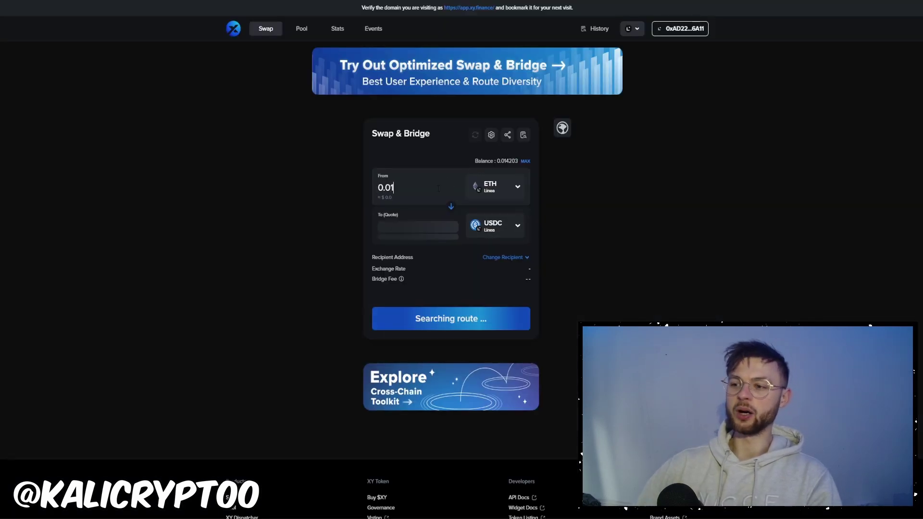
click(443, 186)
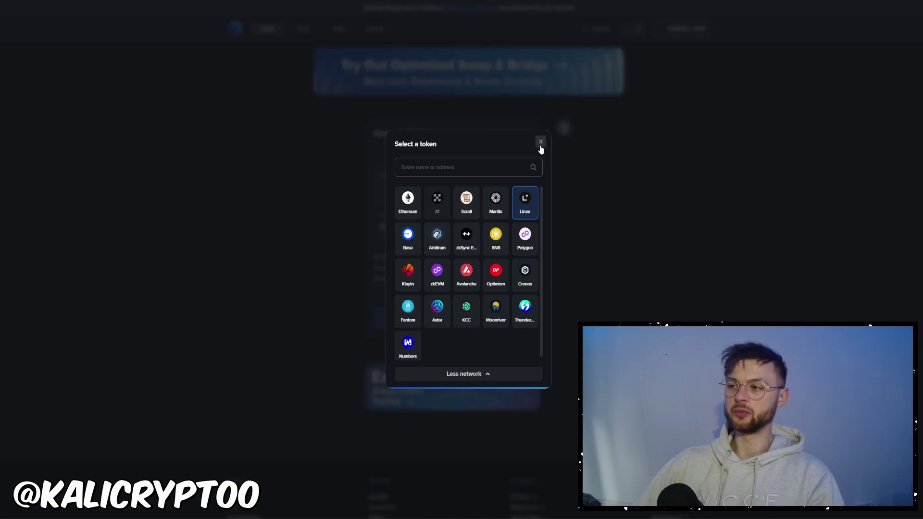
click(540, 142)
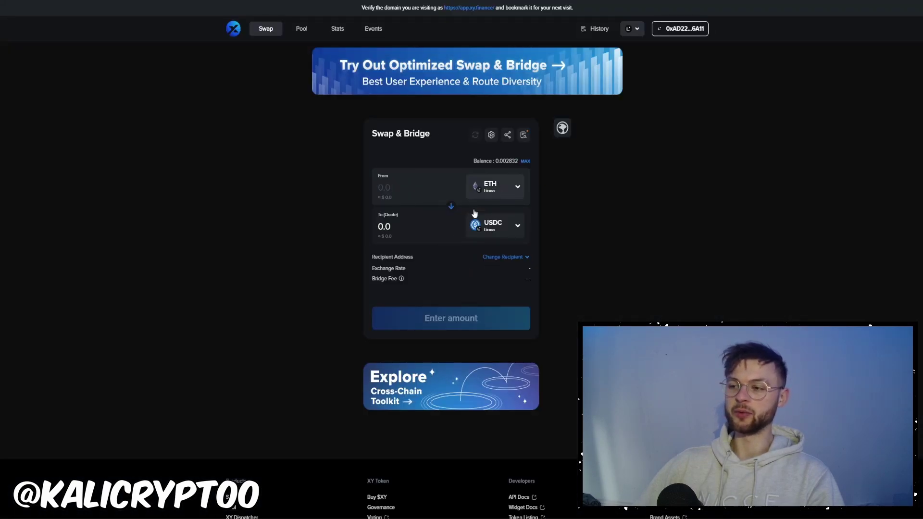
click(500, 193)
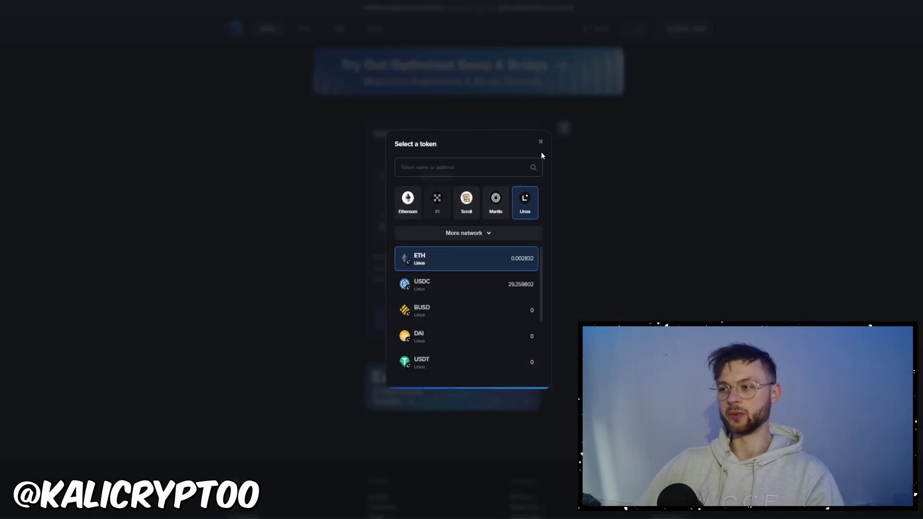
Pick USDC on Linea as the token to send and approve XY Finance to spend the full 29.259802 USDC.
click(540, 141)
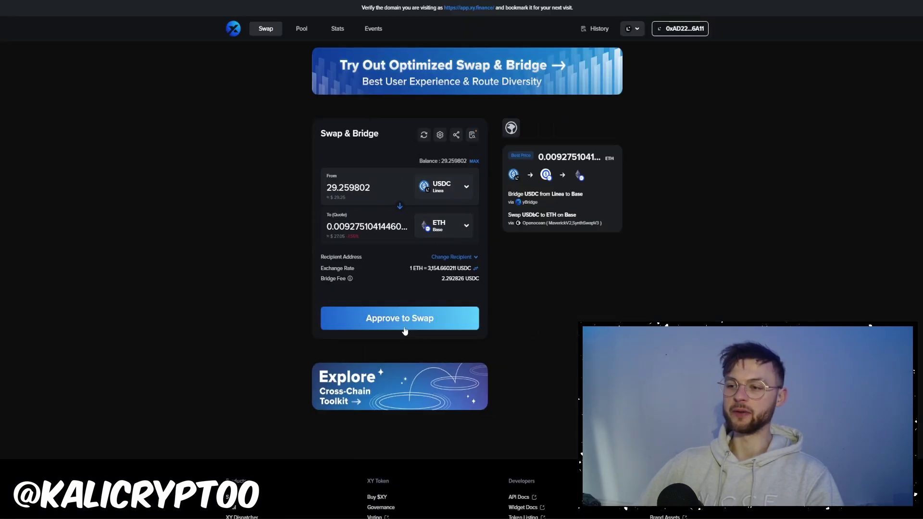
click(423, 317)
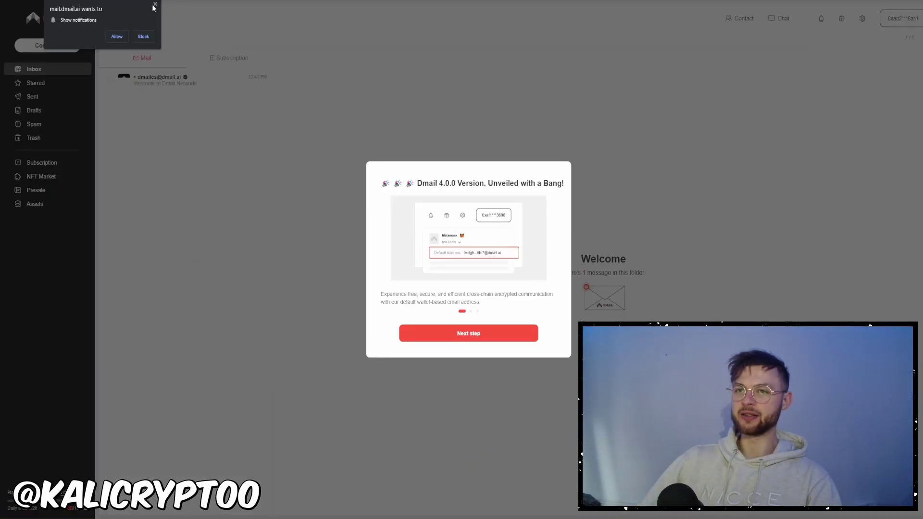
Dismiss the notification prompt and Dmail's welcome and compose tours to reach a new message.
click(155, 5)
click(480, 335)
click(479, 336)
click(479, 336)
click(48, 45)
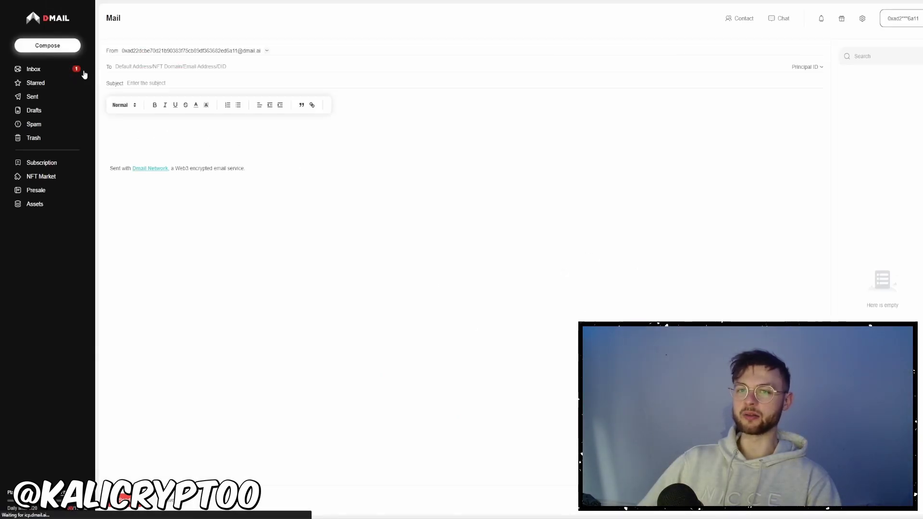
click(293, 164)
click(228, 202)
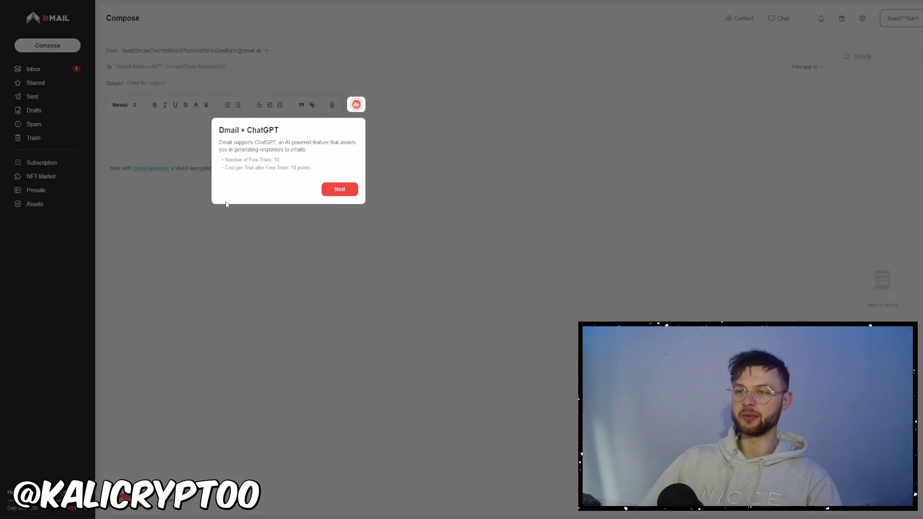
click(339, 190)
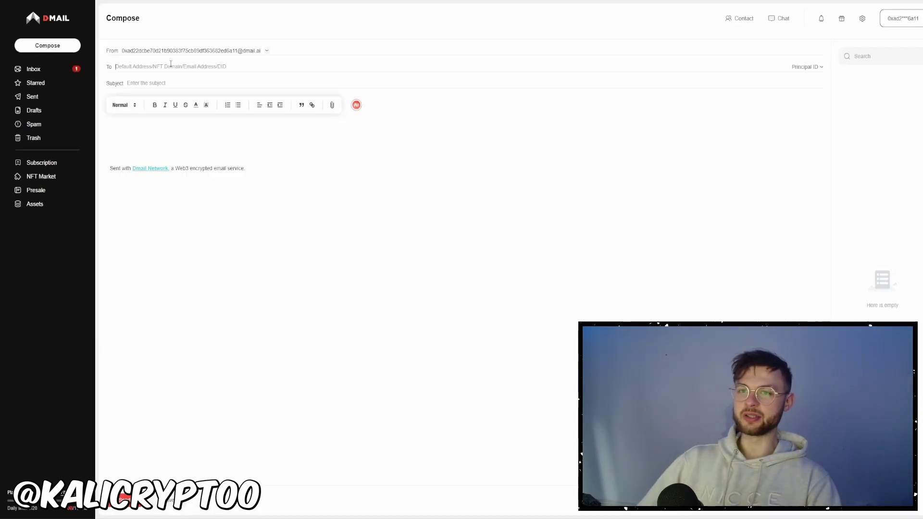
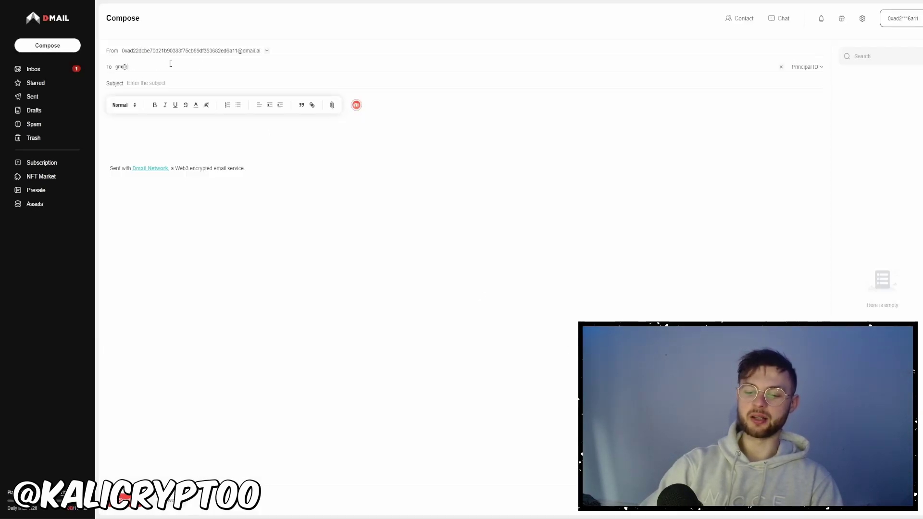
Address the message to a Gmail recipient with subject 'test' and send it, confirming in the wallet.
key(Tab)
text(s)
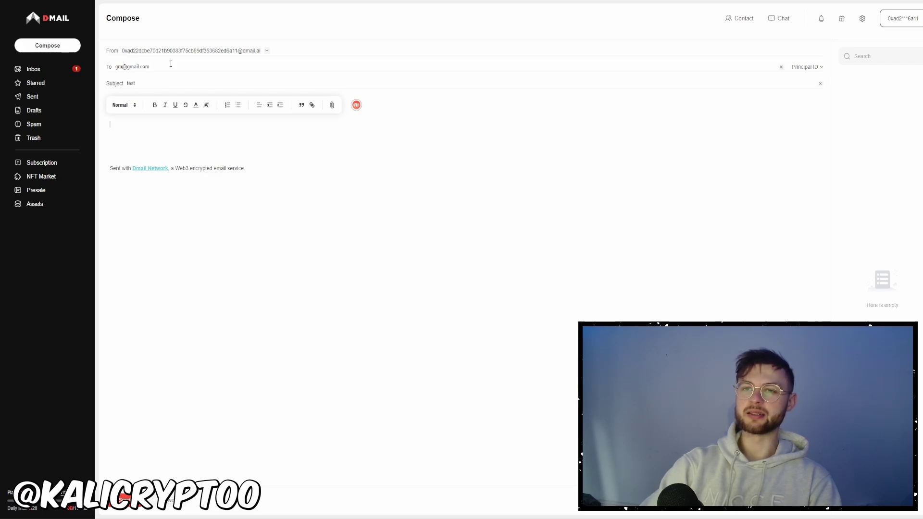
text(test)
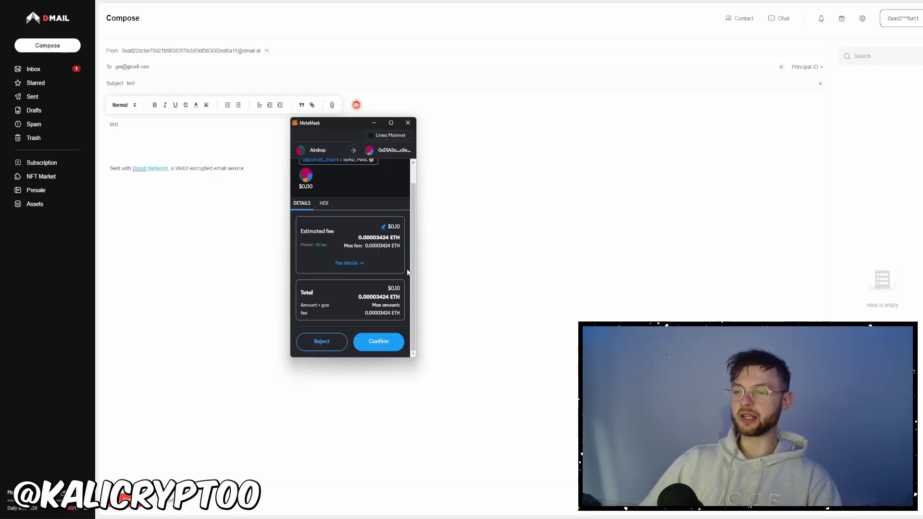
click(378, 350)
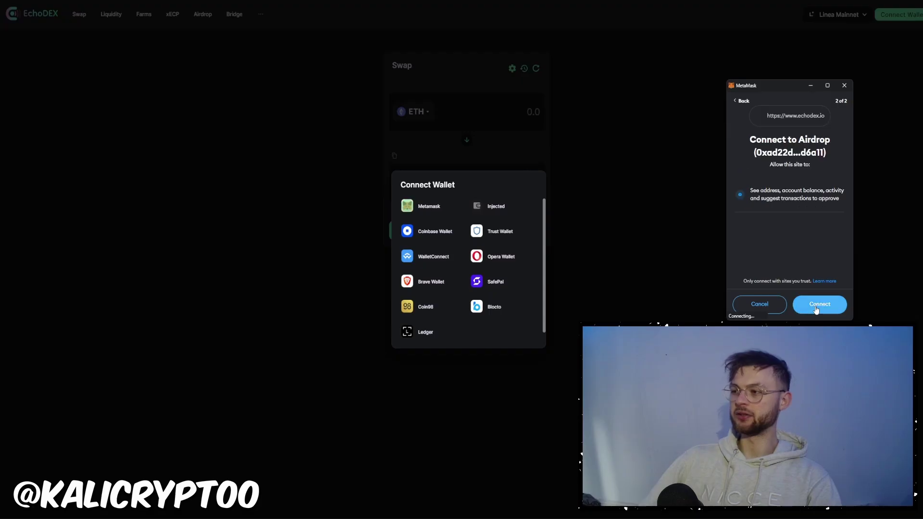
Connect the wallet to EchoDEX and claim the daily +100 attendance points on the Airdrop page.
click(799, 303)
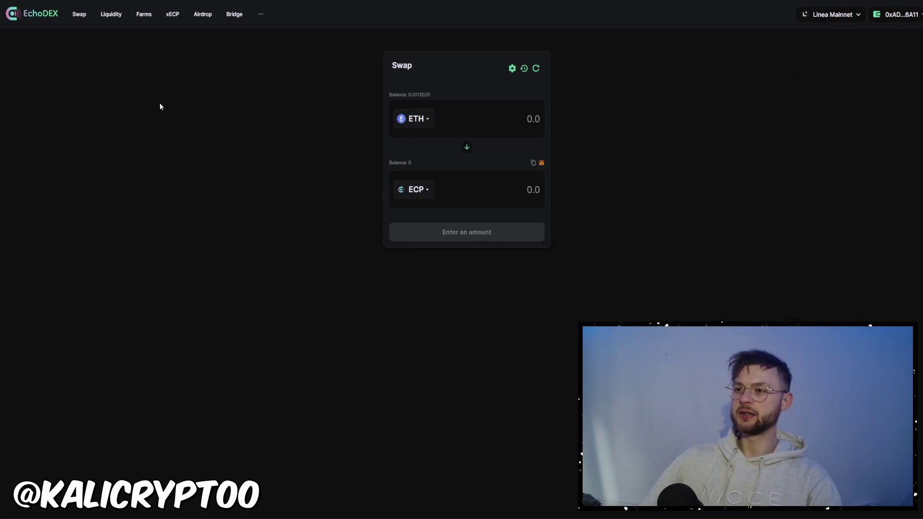
click(202, 14)
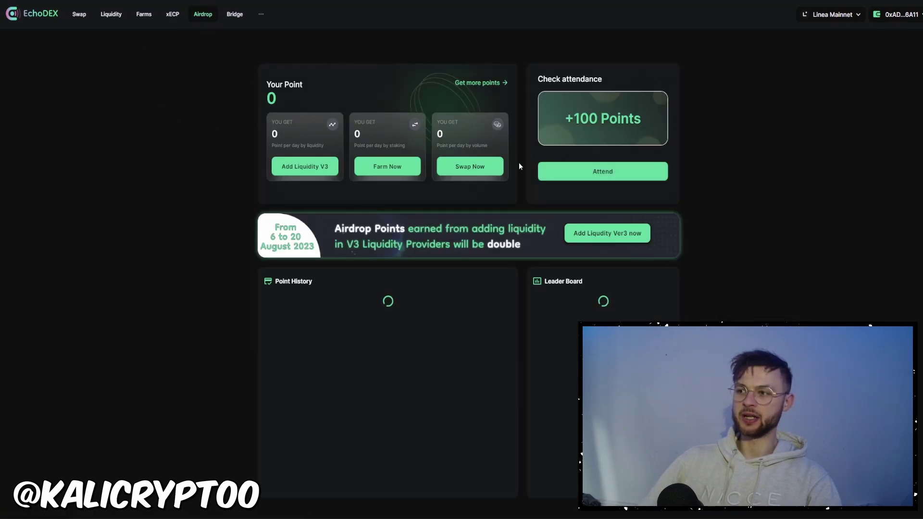
click(608, 174)
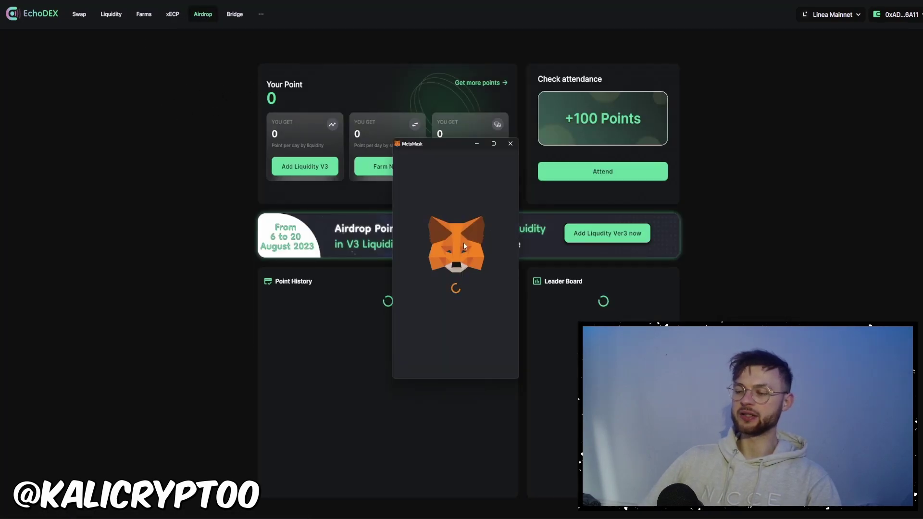
scroll(481, 288, down, 2)
click(485, 349)
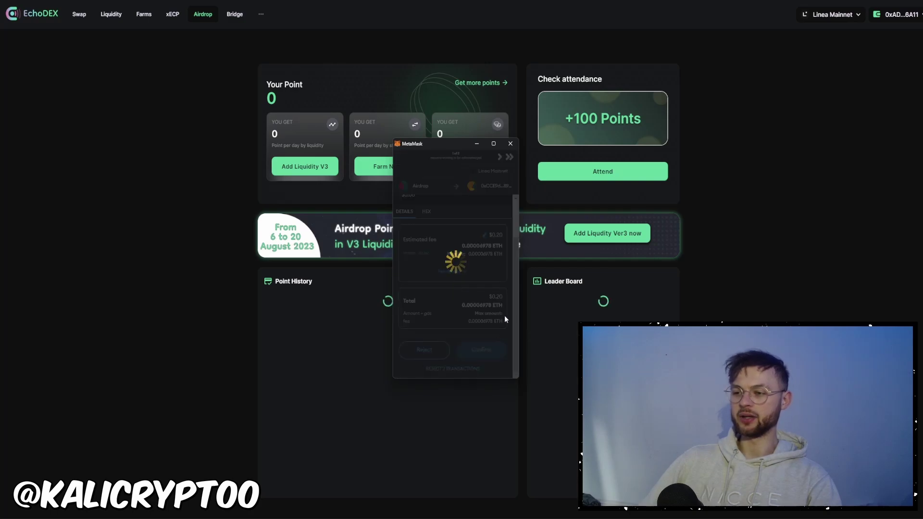
scroll(490, 299, down, 1)
click(511, 144)
Set up a swap of 0.005 ETH into USDC on EchoDEX.
click(79, 14)
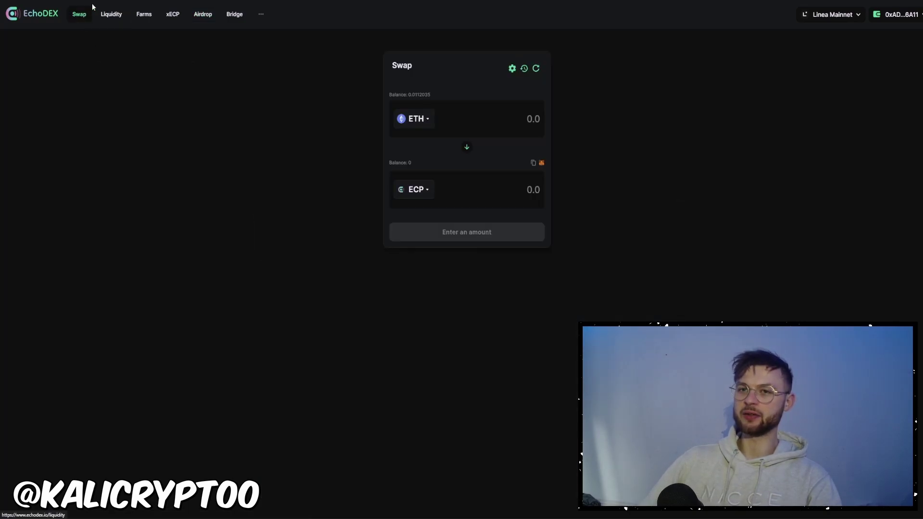
click(510, 119)
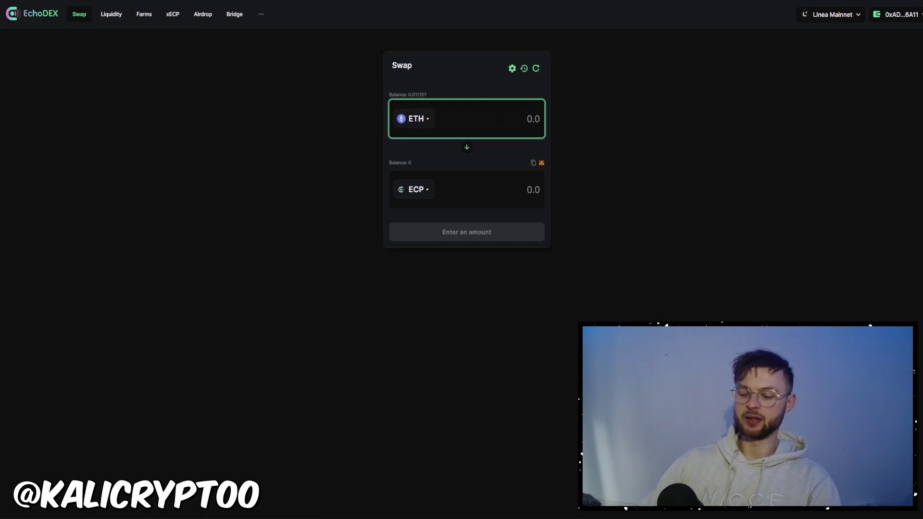
text(0.005)
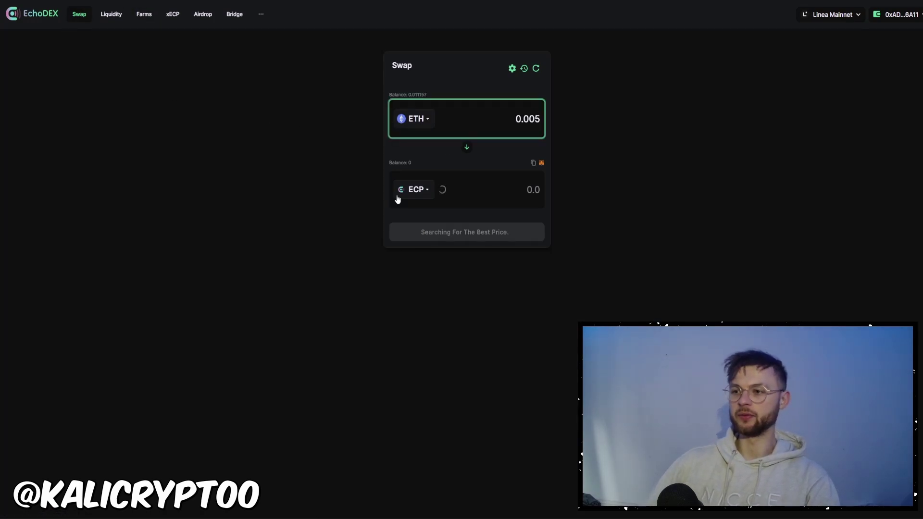
click(412, 190)
click(389, 232)
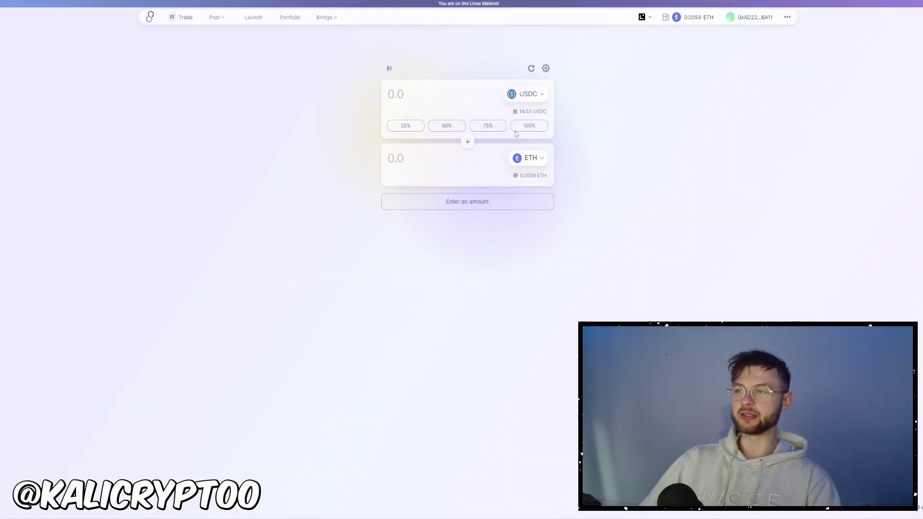
Set the full 14.533566 USDC balance to swap for ETH and unlock USDC for SyncSwap.
click(520, 129)
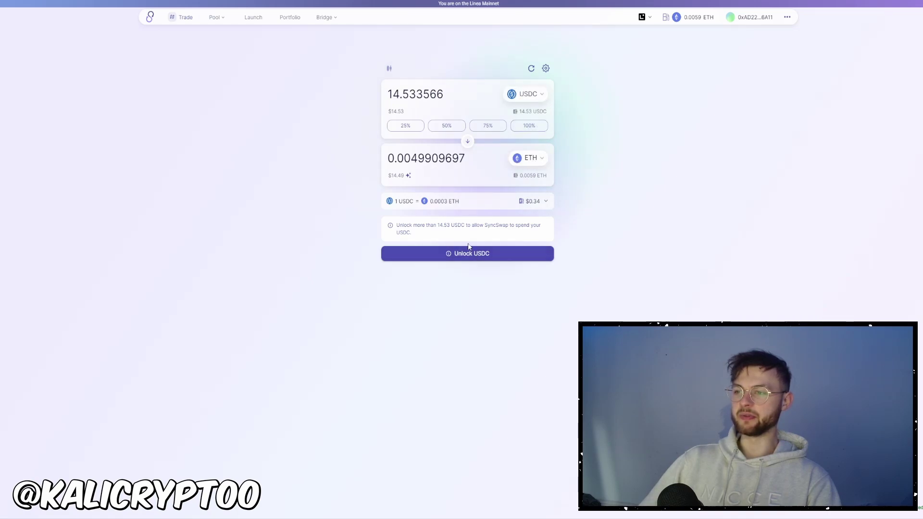
click(434, 256)
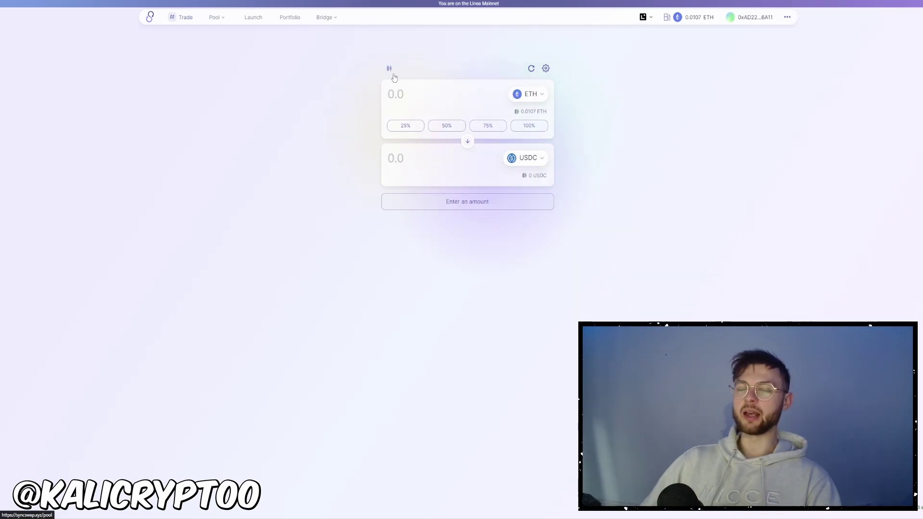
Open the USDC–ETH classic pool from the Pools list and deposit 0.005 ETH of liquidity.
mouse_move(221, 17)
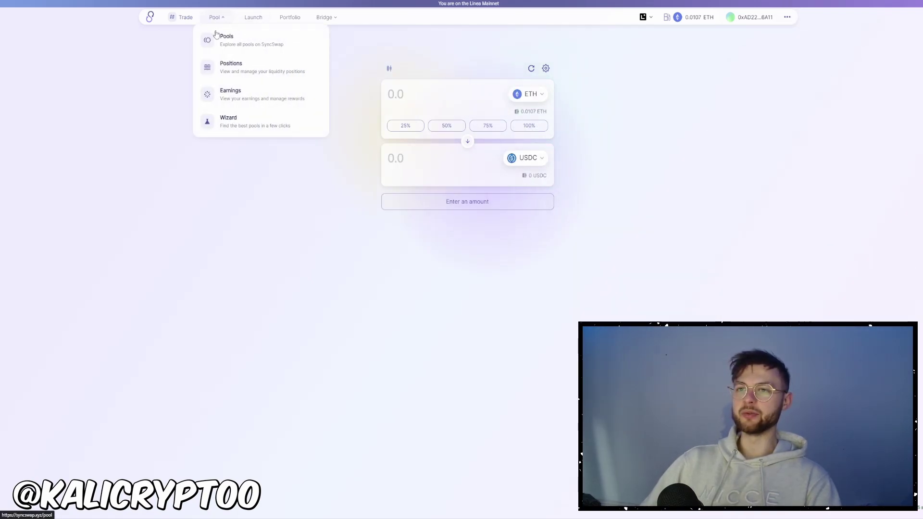
click(231, 44)
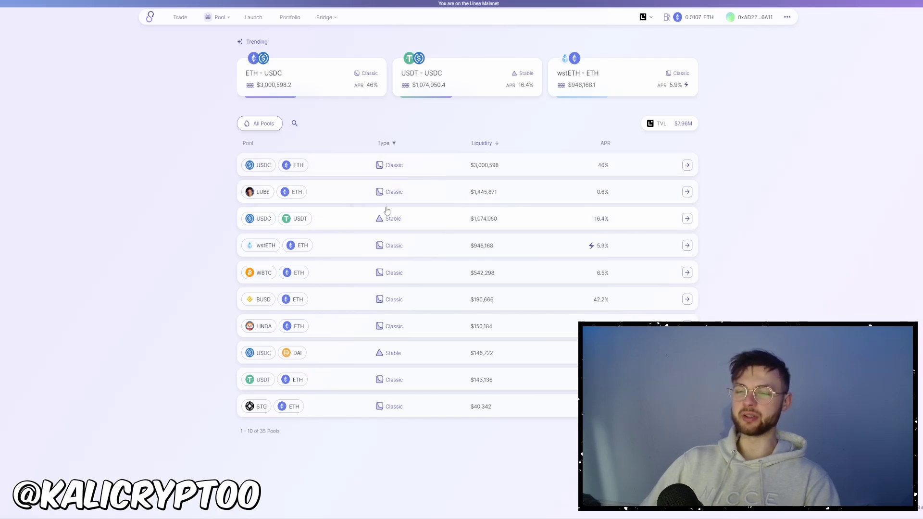
click(329, 170)
click(670, 189)
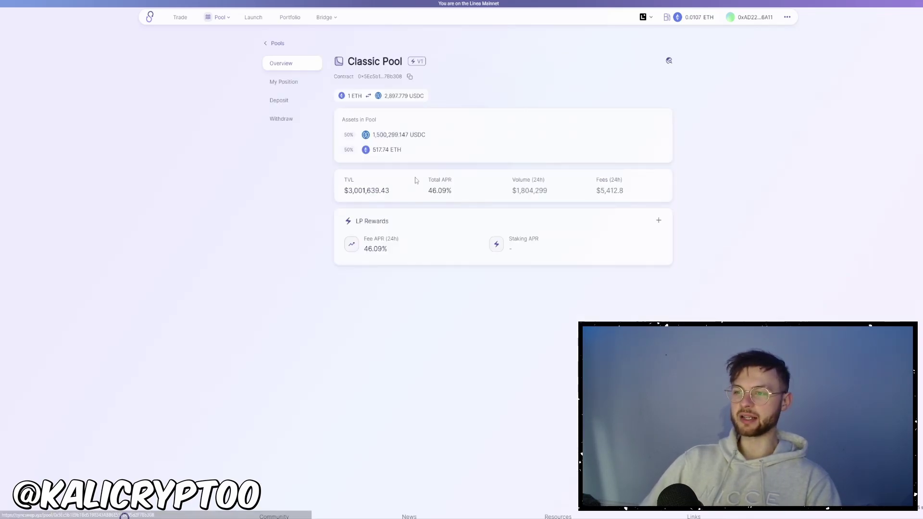
click(277, 101)
click(453, 200)
text(0.005)
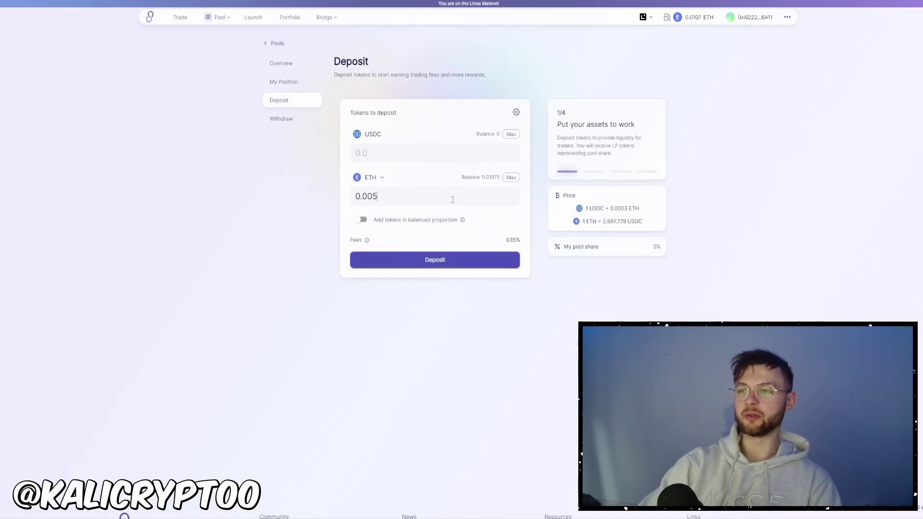
click(423, 270)
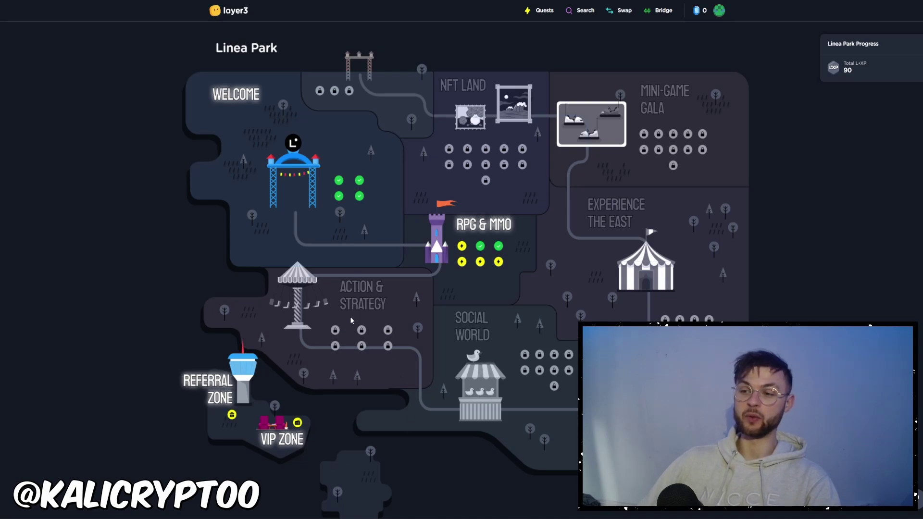
Switch to the already-open browser tab holding the creator's X profile.
key(ctrl+Tab)
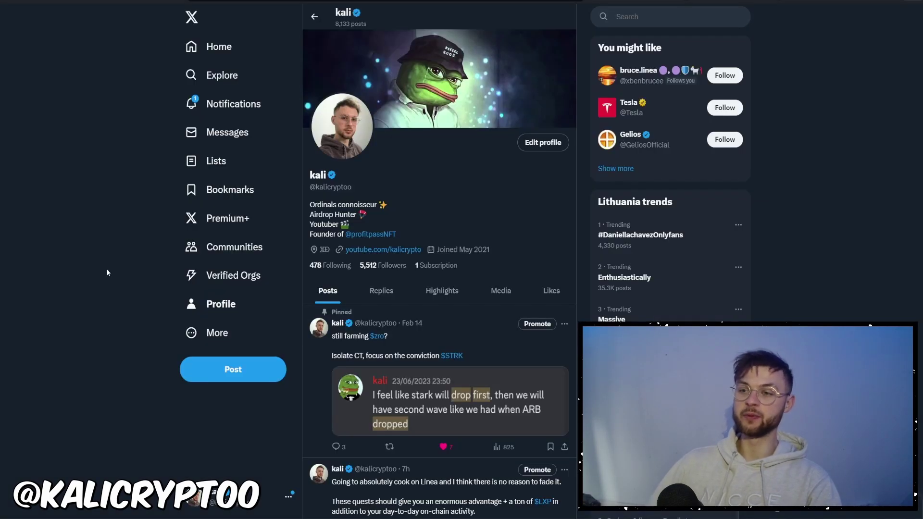